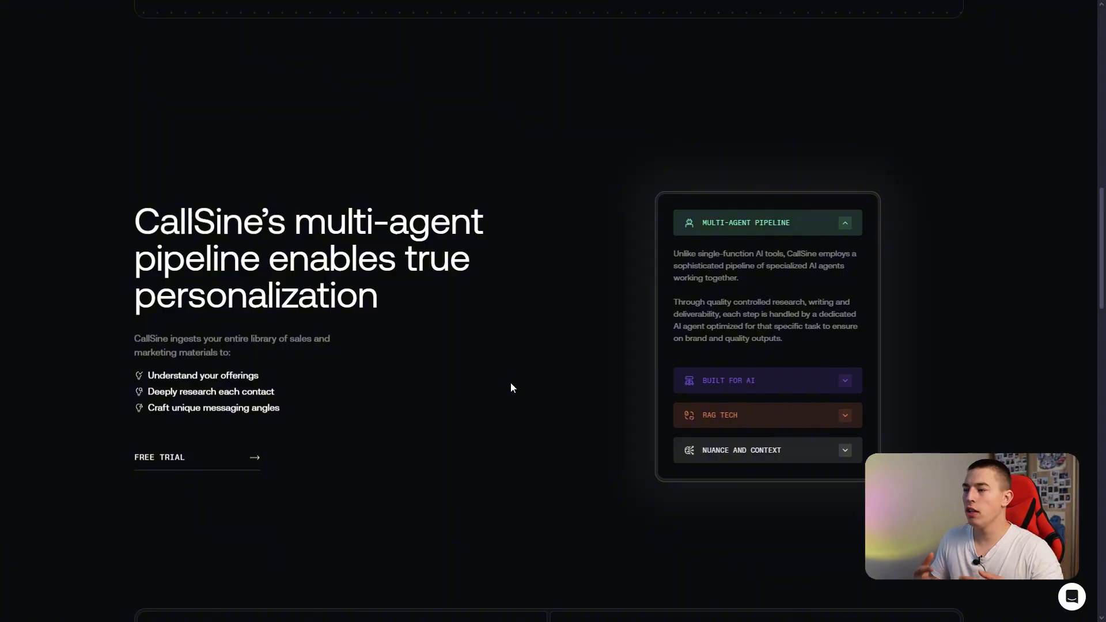
Look through CallSine's feature sections and compare the Pilot Agent, Full Time and Custom pricing plans.
{"action": "scroll", "coordinate": [511, 387], "scroll_direction": "down", "scroll_amount": 10}
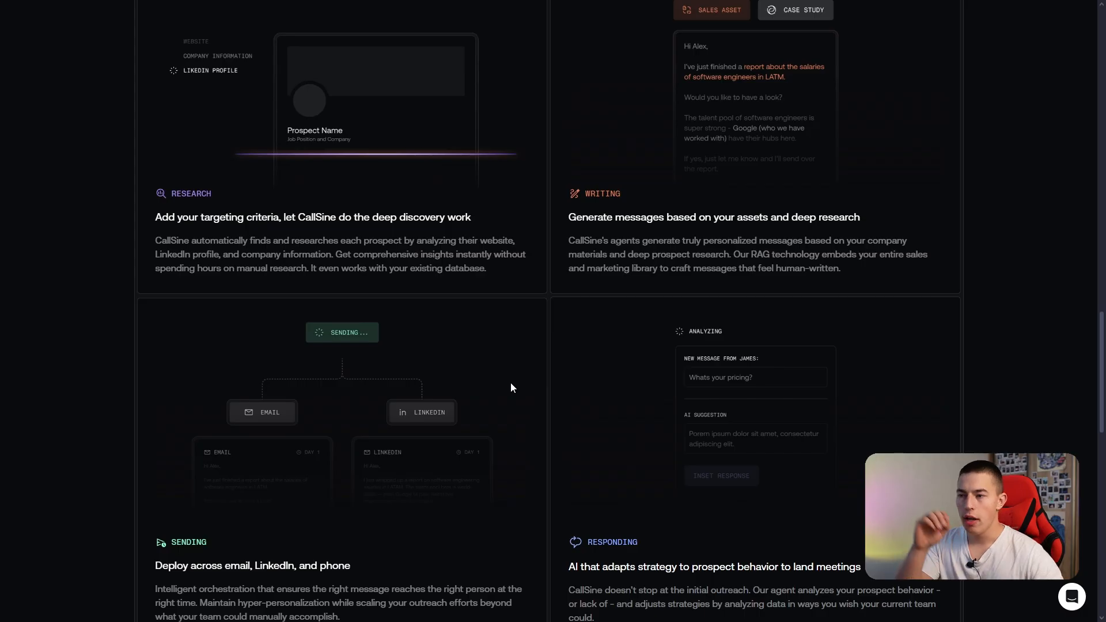
{"action": "scroll", "coordinate": [267, 384], "scroll_direction": "down", "scroll_amount": 1}
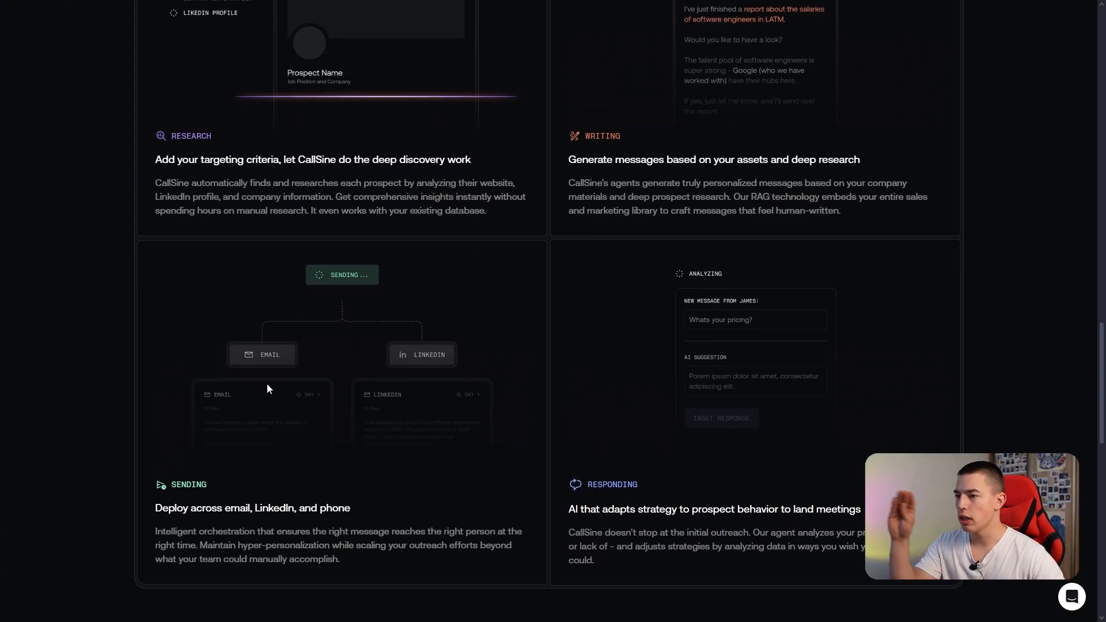
{"action": "scroll", "coordinate": [437, 363], "scroll_direction": "down", "scroll_amount": 2}
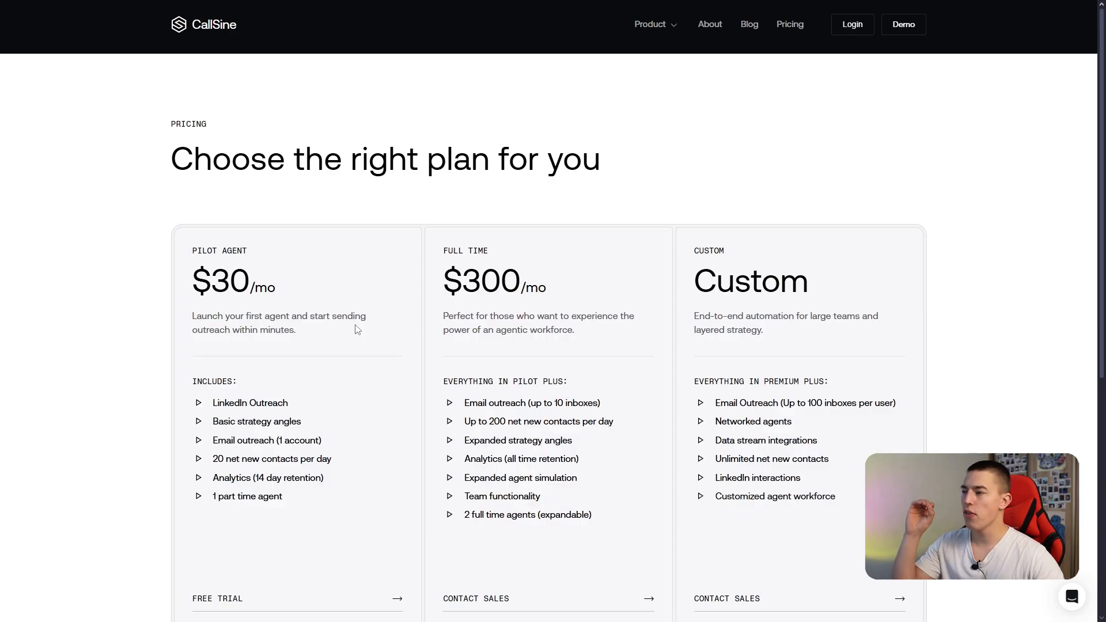
{"action": "scroll", "coordinate": [314, 262], "scroll_direction": "down", "scroll_amount": 3}
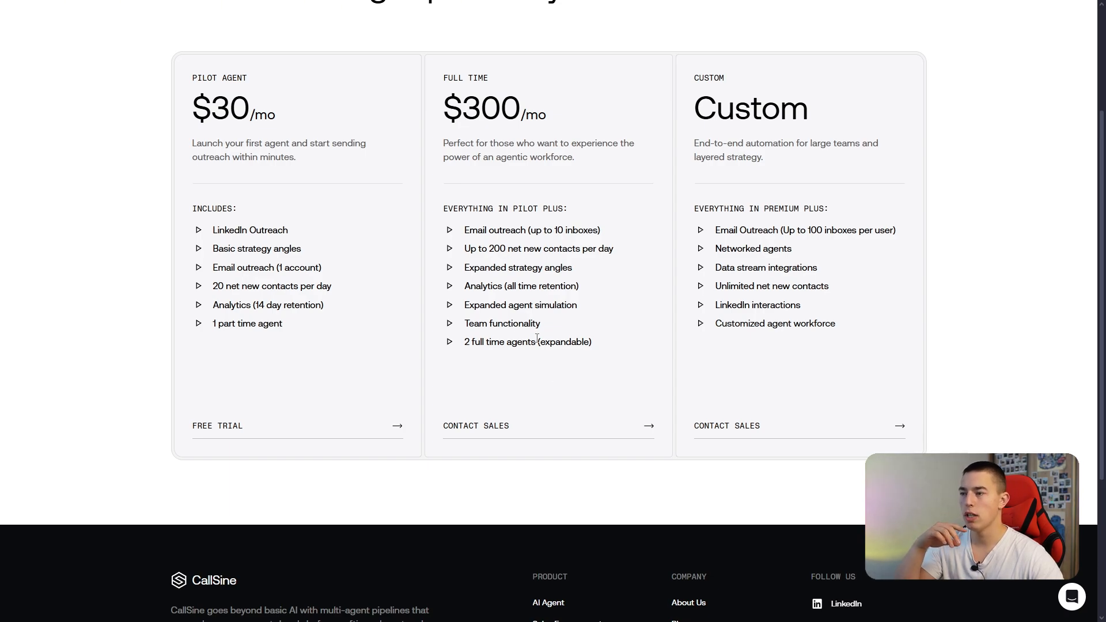
{"action": "scroll", "coordinate": [521, 400], "scroll_direction": "up", "scroll_amount": 3}
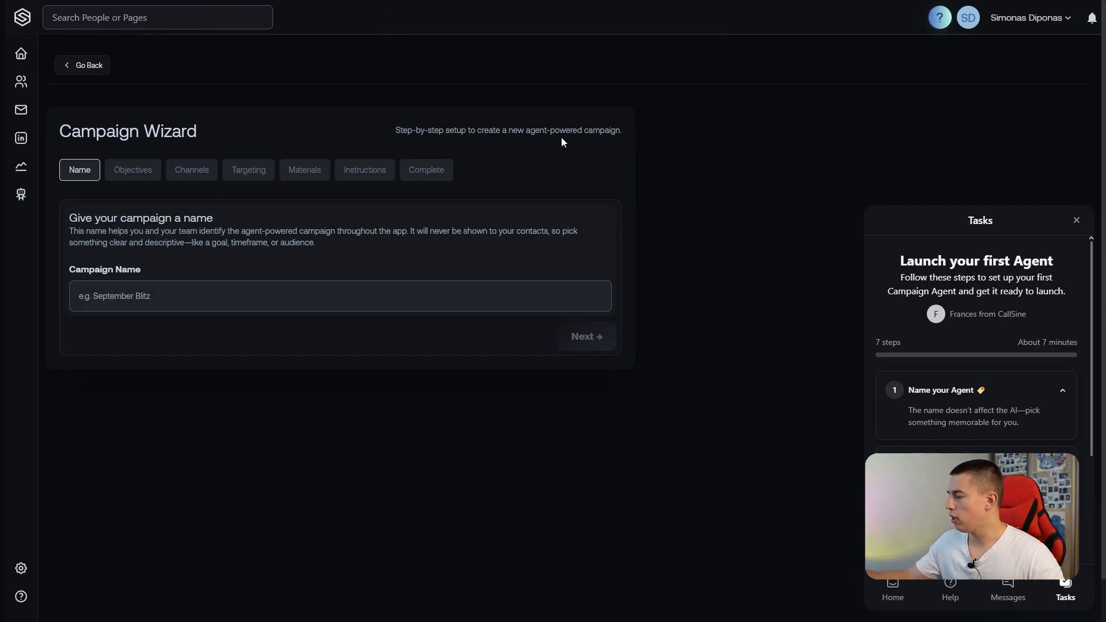
Name the new campaign "Test" and continue to the objectives stage.
{"action": "left_click", "coordinate": [167, 296]}
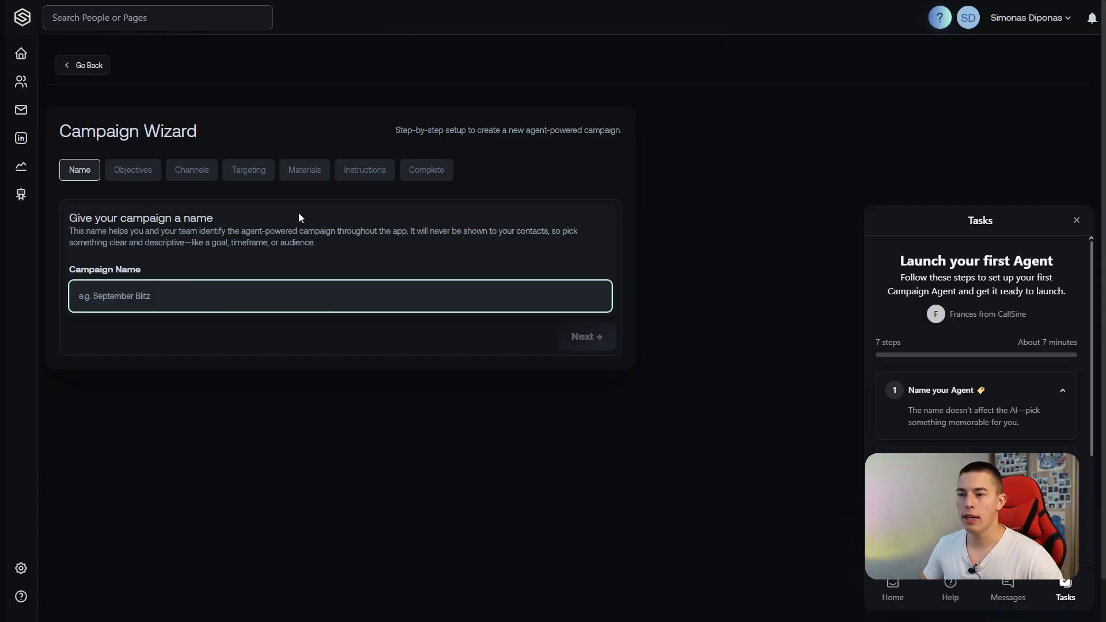
{"action": "type", "text": "Test"}
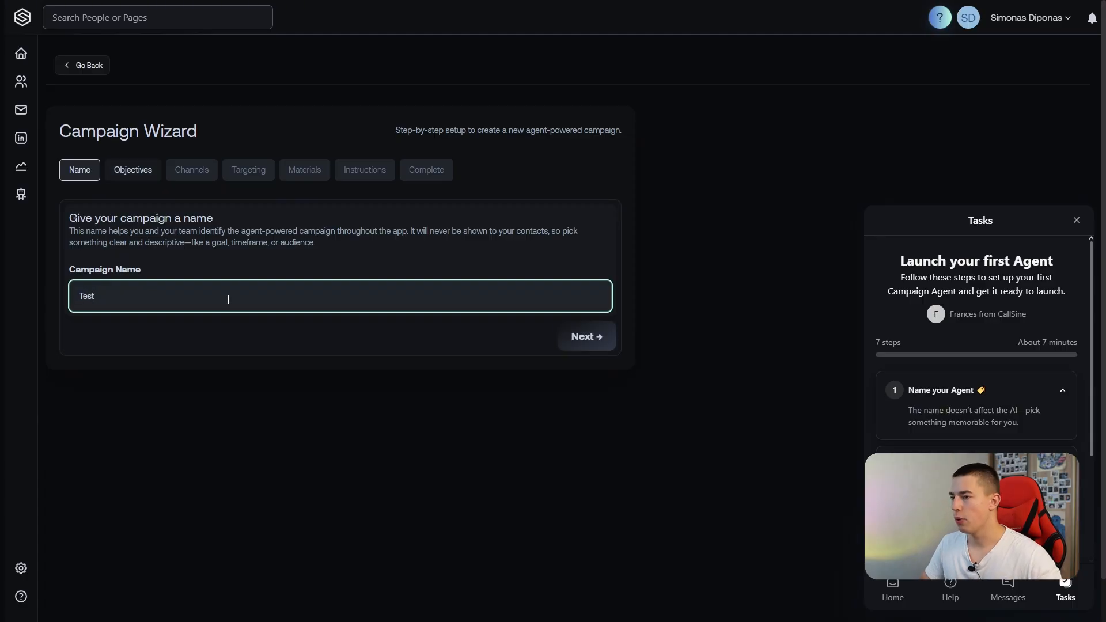
{"action": "left_click", "coordinate": [576, 336]}
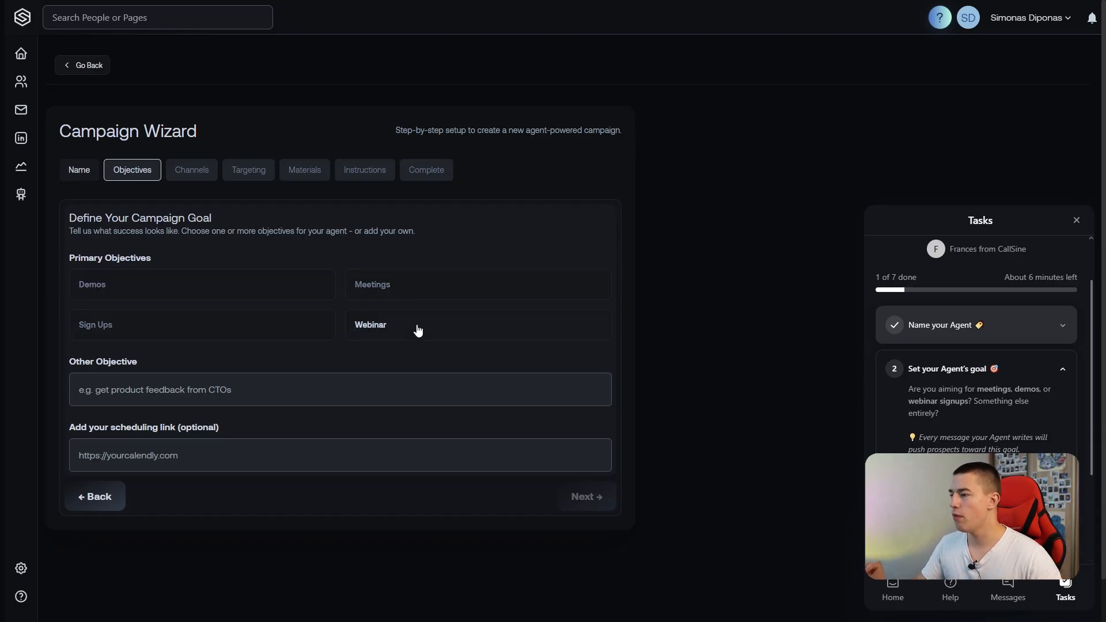
Choose Demos as the campaign's primary objective, paste the appointment scheduling link and continue to the channels stage.
{"action": "left_click", "coordinate": [239, 283]}
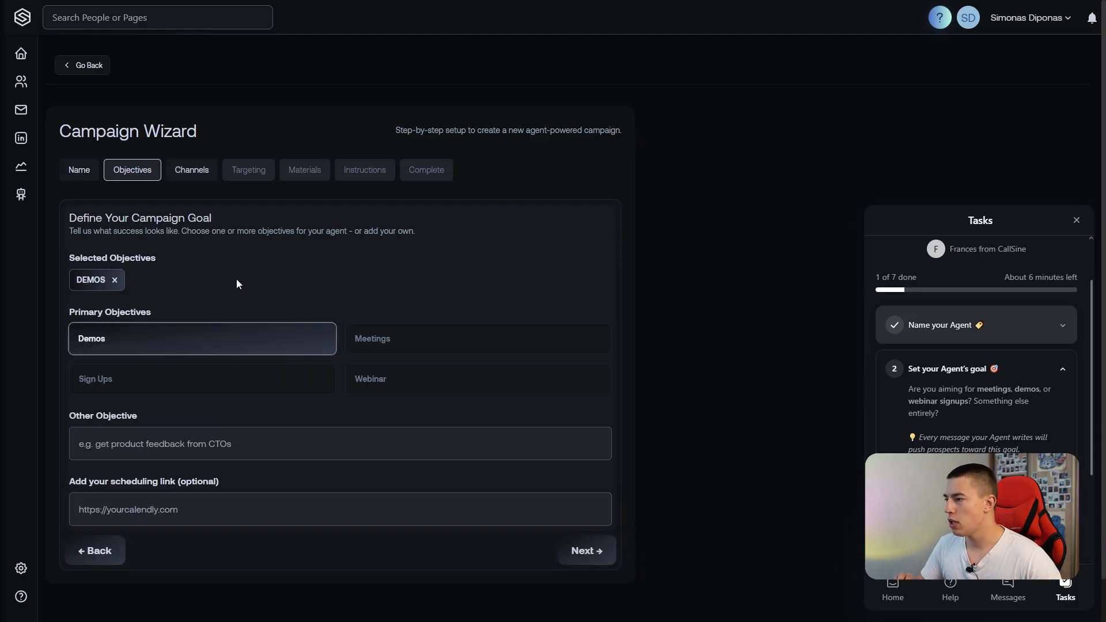
{"action": "scroll", "coordinate": [171, 360], "scroll_direction": "down", "scroll_amount": 1}
{"action": "left_click", "coordinate": [172, 398]}
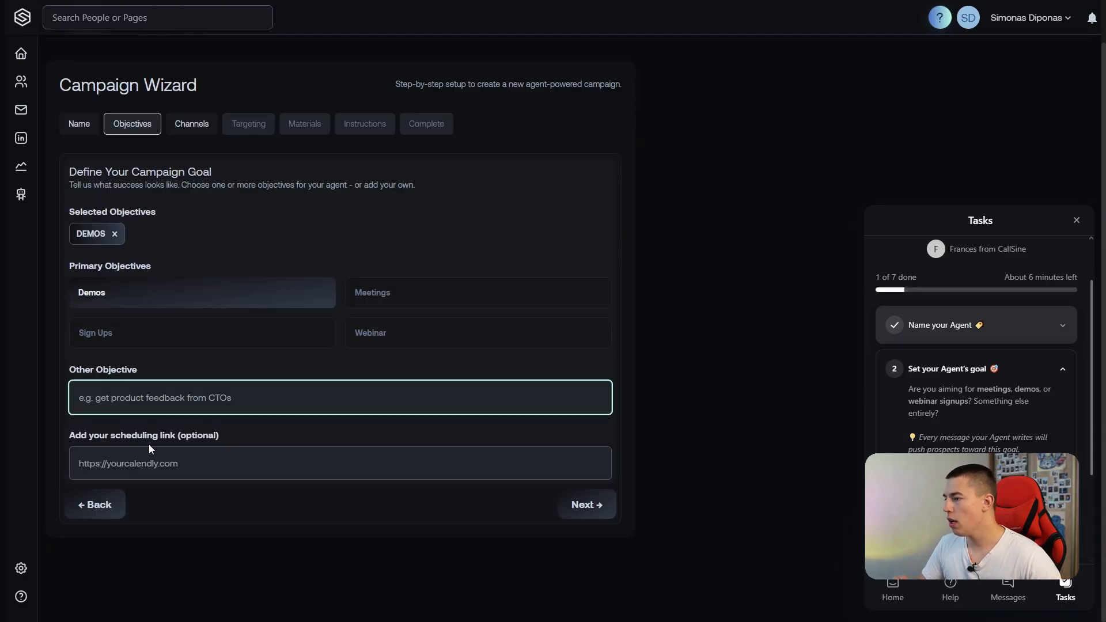
{"action": "left_click", "coordinate": [203, 466]}
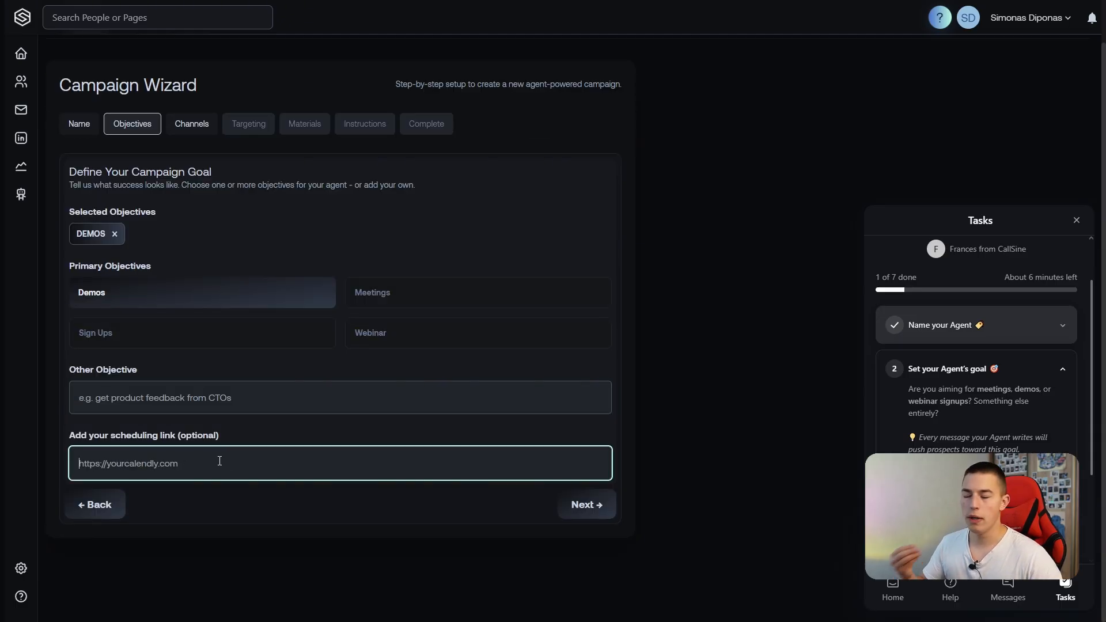
{"action": "key", "text": "ctrl+v"}
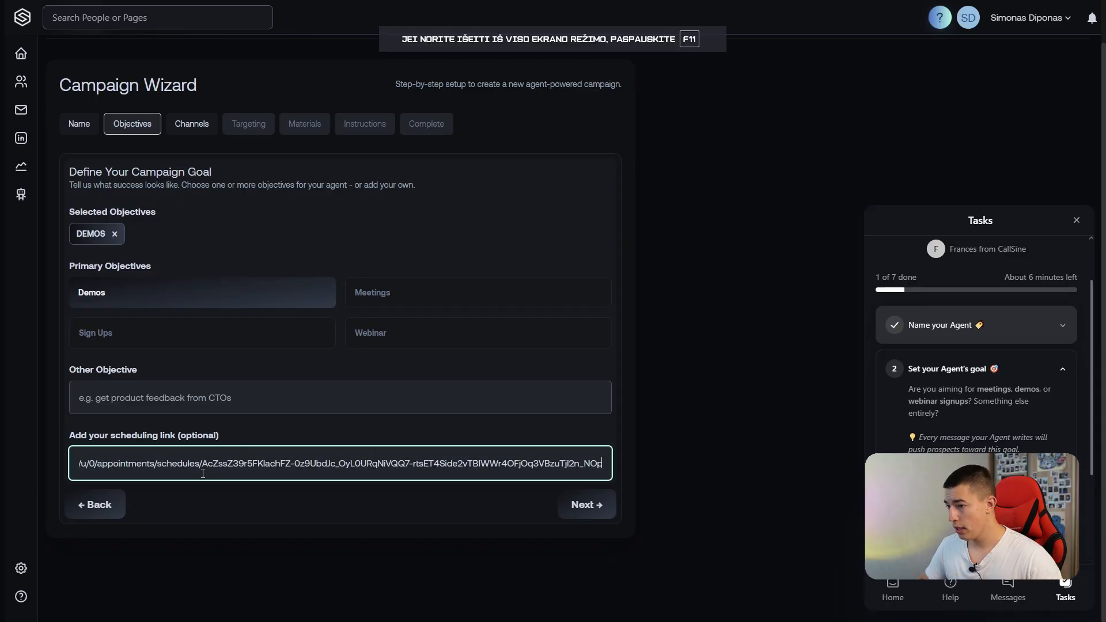
{"action": "left_click", "coordinate": [586, 505]}
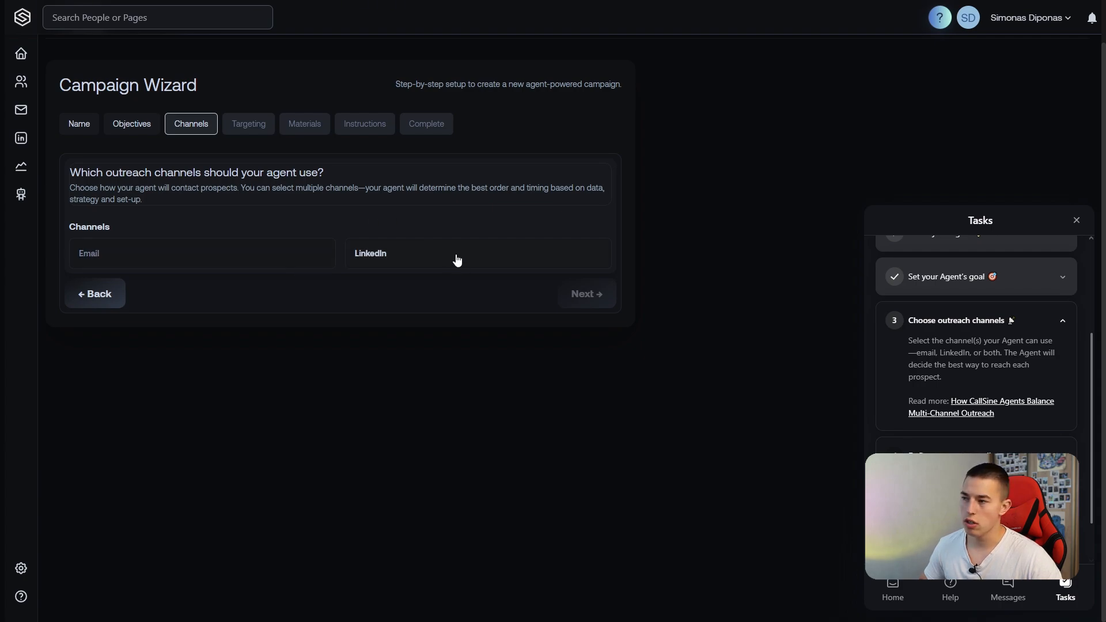
Select both Email and LinkedIn as the agent's outreach channels and continue to targeting.
{"action": "left_click", "coordinate": [307, 263]}
{"action": "left_click", "coordinate": [374, 264]}
{"action": "left_click", "coordinate": [586, 292]}
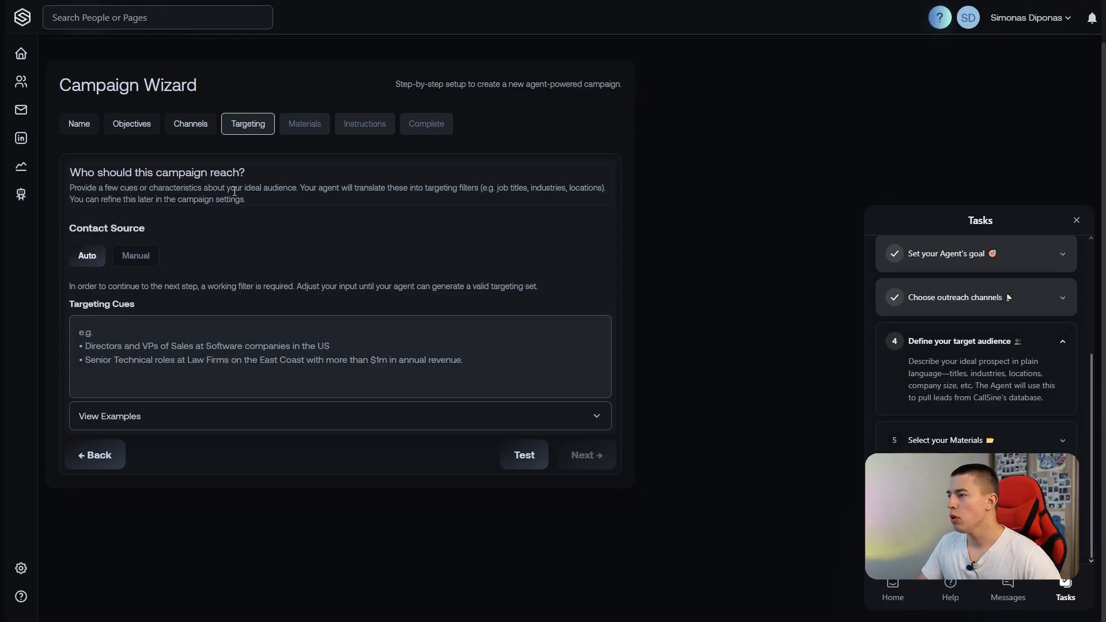
Enter the targeting cues "CMOs of SAAS companies in the US, head of growth, content managers." and test them.
{"action": "left_click_drag", "start_coordinate": [70, 188], "coordinate": [229, 188]}
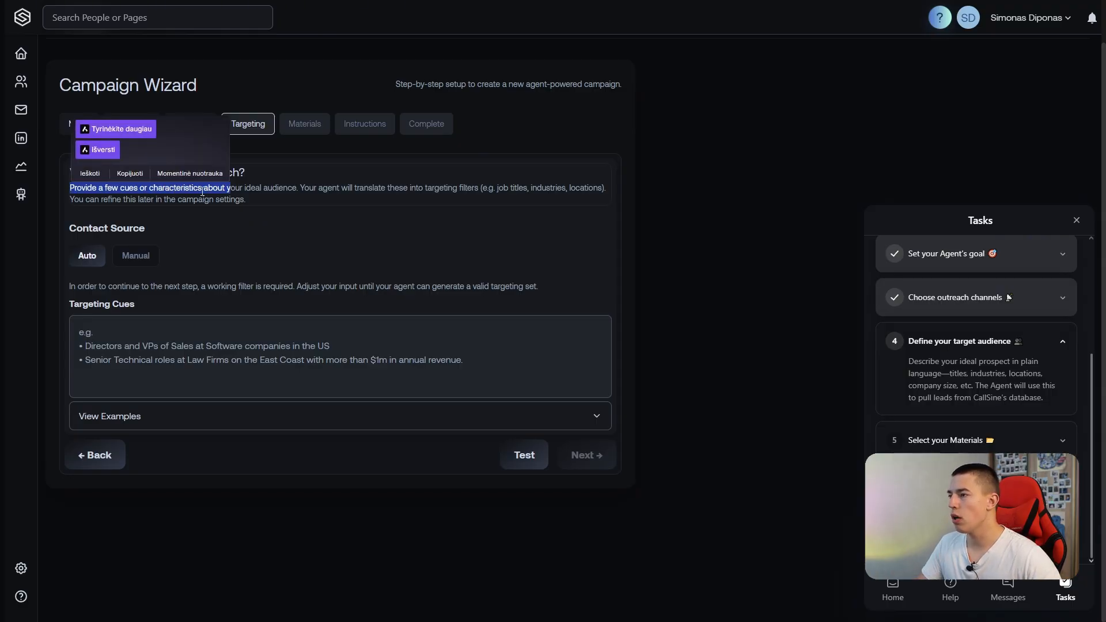
{"action": "left_click", "coordinate": [249, 190]}
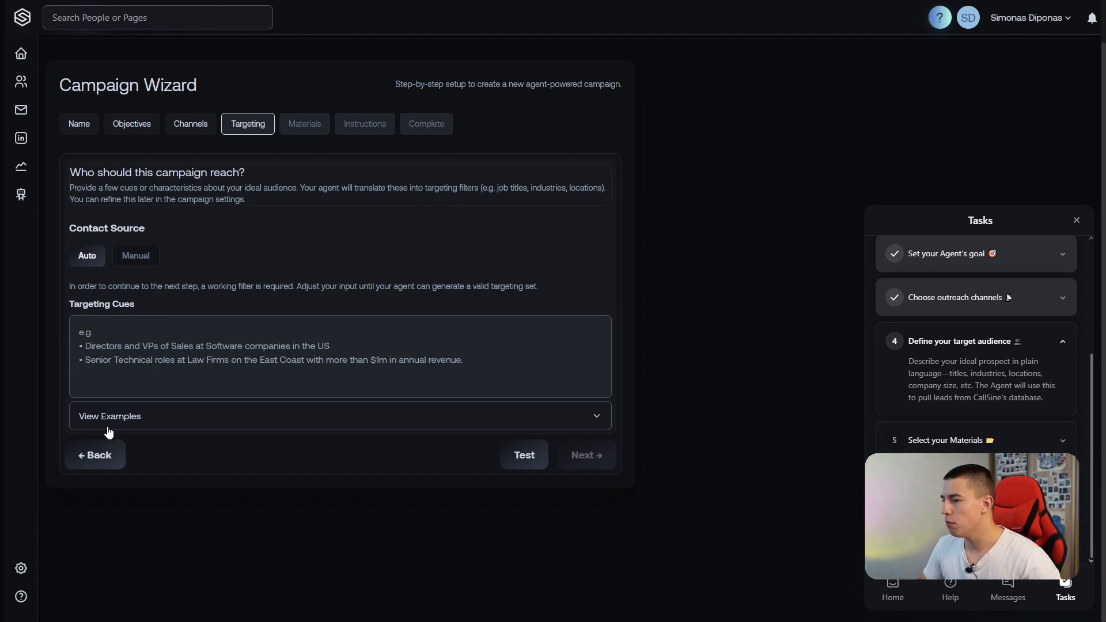
{"action": "left_click", "coordinate": [138, 422]}
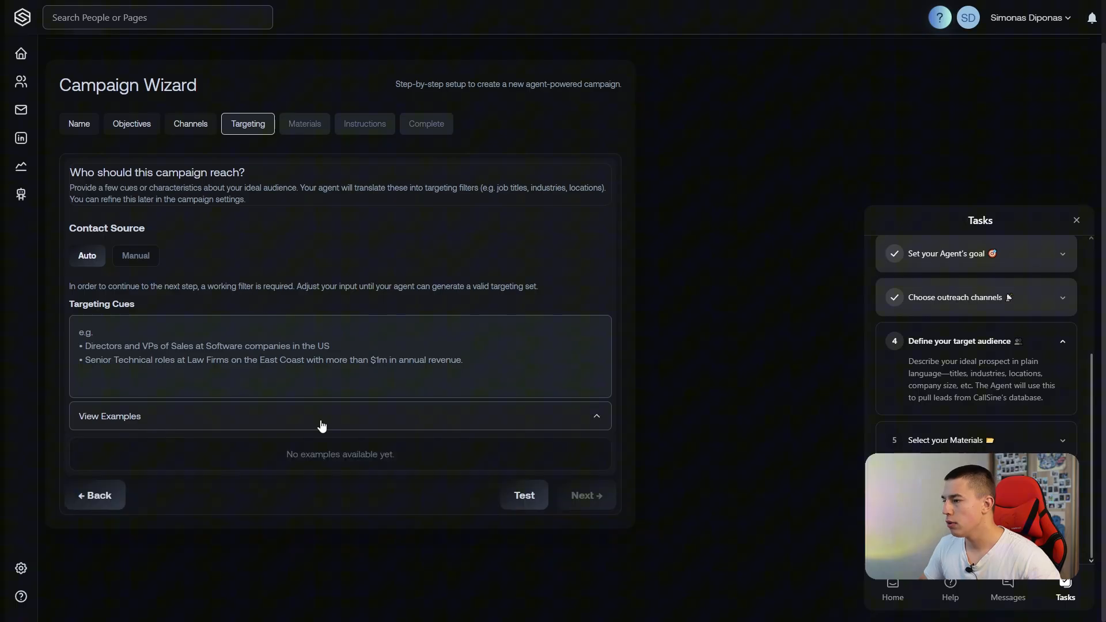
{"action": "left_click", "coordinate": [121, 322]}
{"action": "type", "text": "CM"}
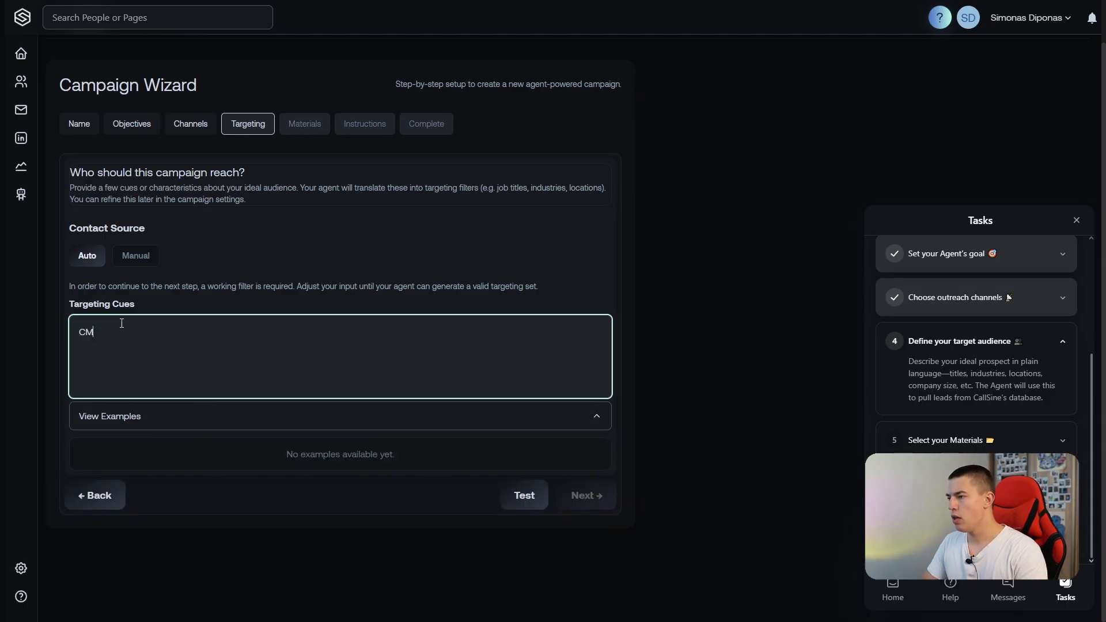
{"action": "type", "text": "Os of SAAS companie"}
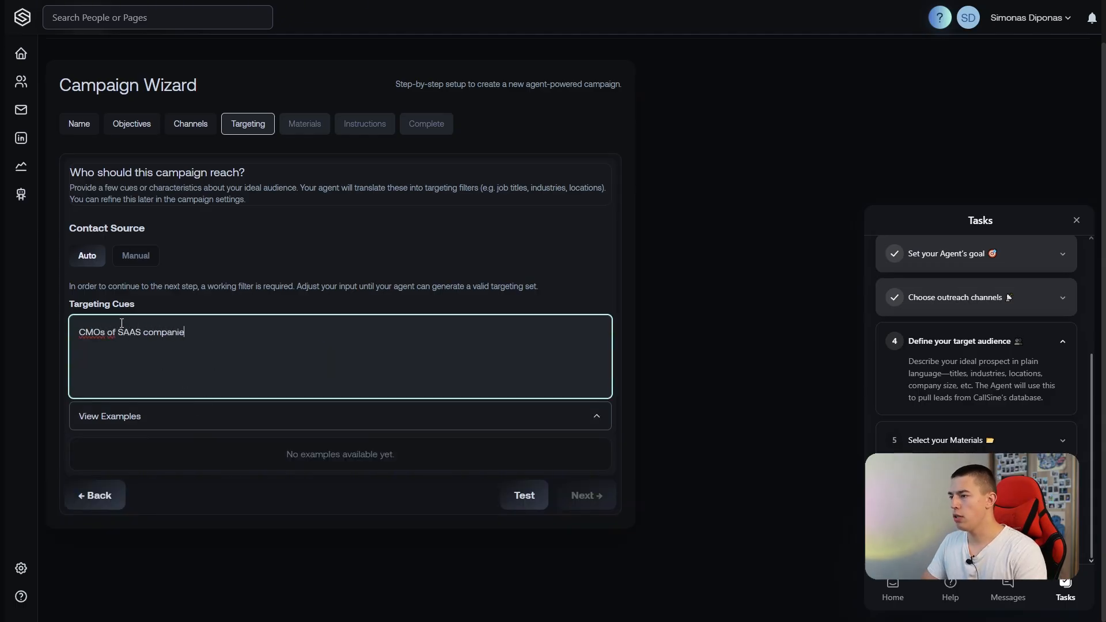
{"action": "type", "text": "s in the US, head of"}
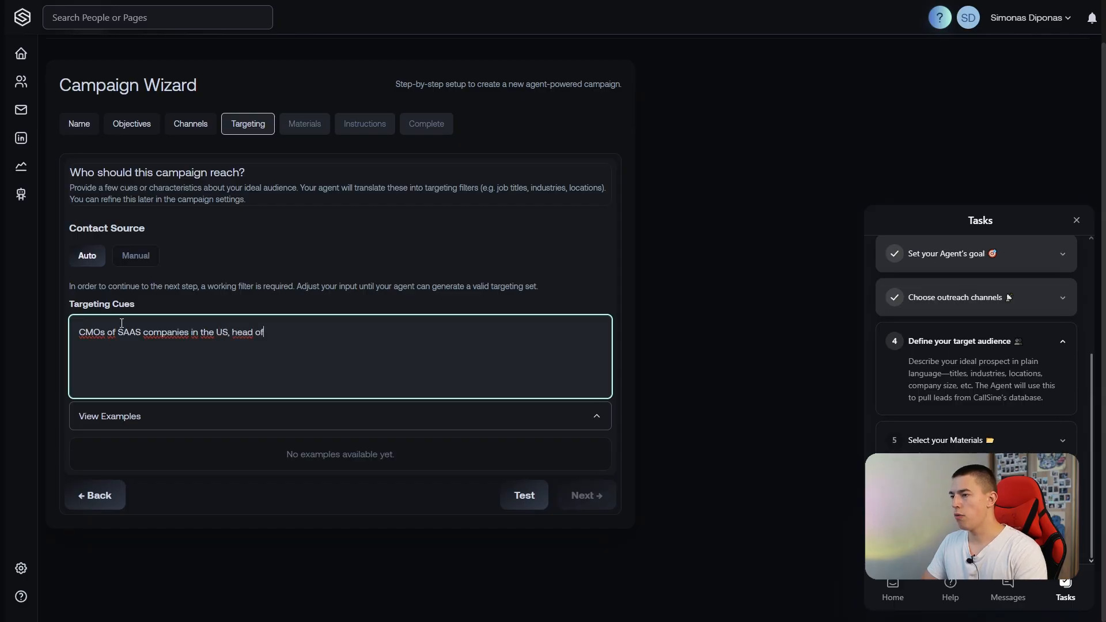
{"action": "type", "text": " growth, content managers."}
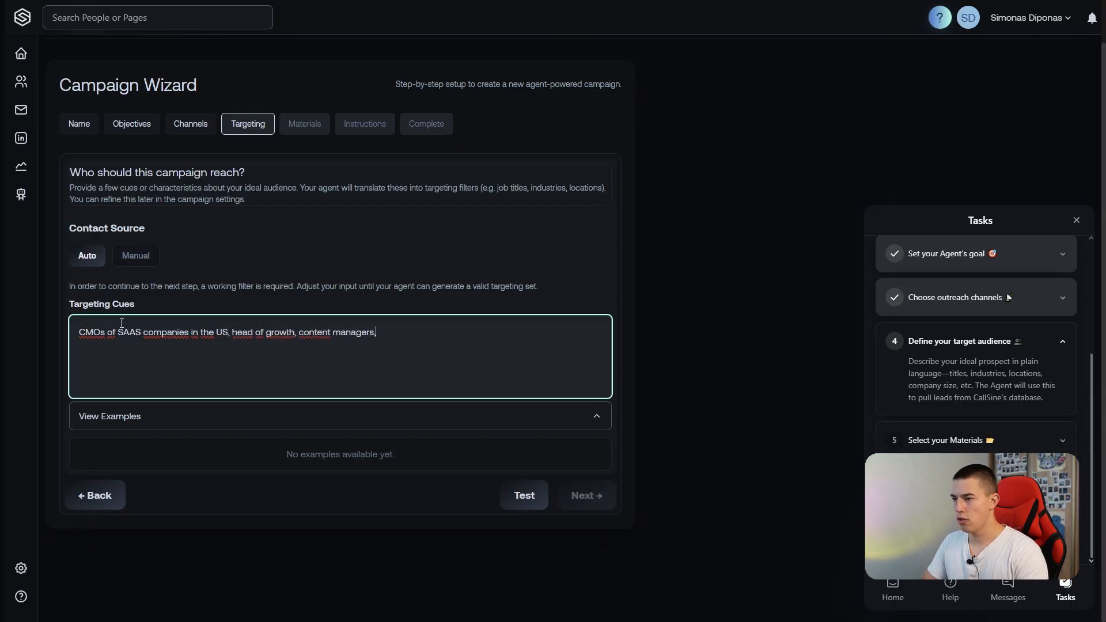
{"action": "left_click", "coordinate": [524, 461]}
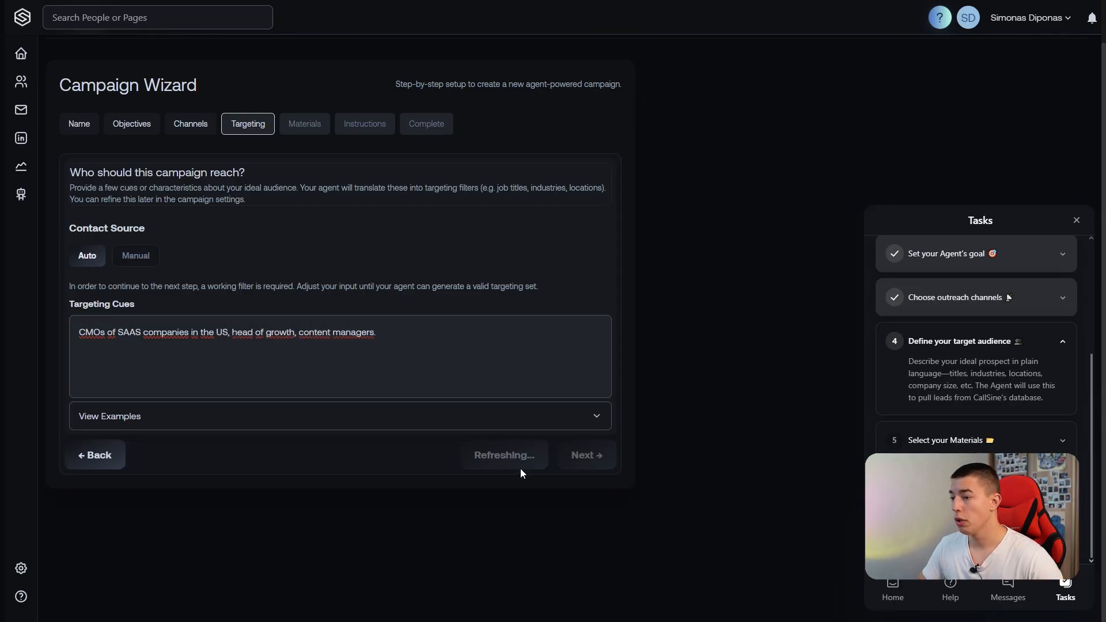
Review the example contacts generated from the targeting cues and continue to the campaign materials stage.
{"action": "left_click", "coordinate": [429, 340]}
{"action": "key", "text": "Return"}
{"action": "scroll", "coordinate": [253, 337], "scroll_direction": "down", "scroll_amount": 5}
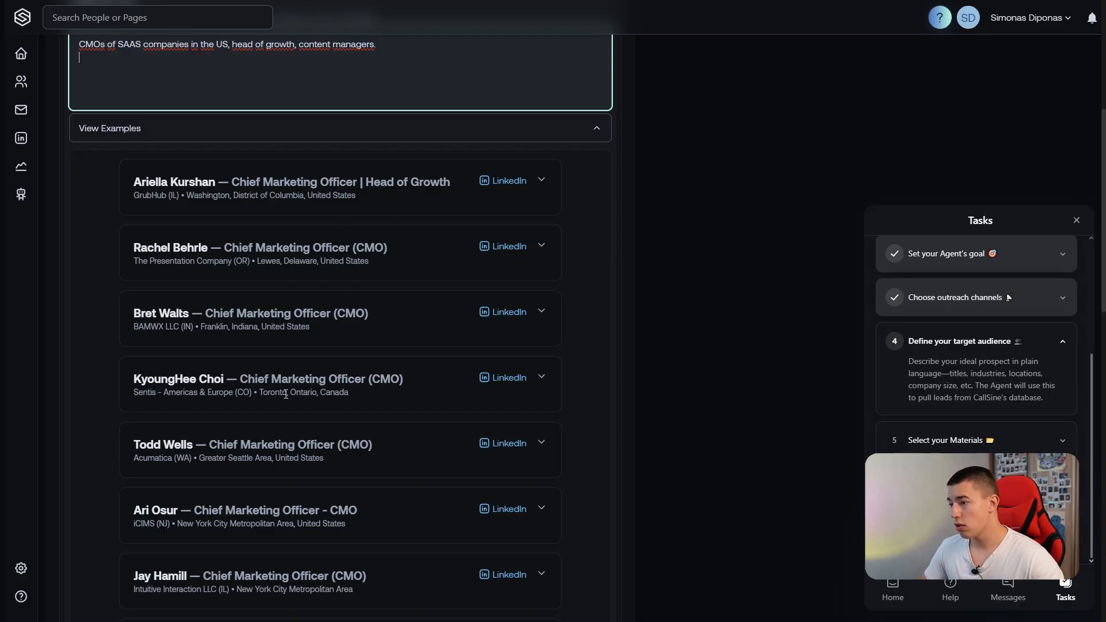
{"action": "scroll", "coordinate": [194, 393], "scroll_direction": "down", "scroll_amount": 10}
{"action": "left_click", "coordinate": [583, 588]}
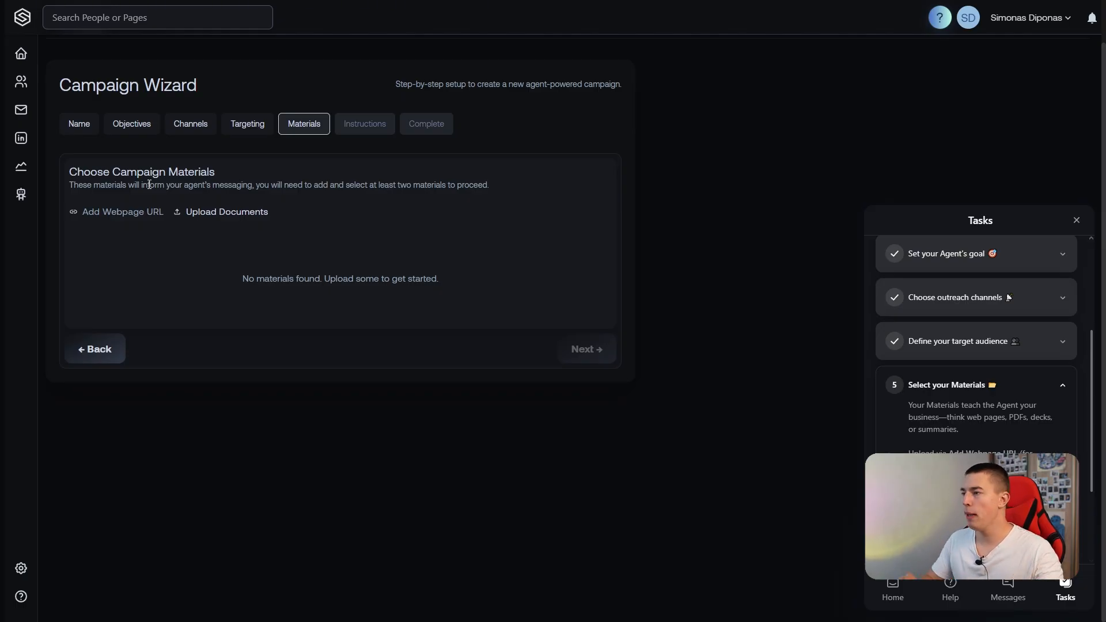
Add the webpage vidrain.com as a campaign material and close the URL dialog.
{"action": "left_click", "coordinate": [123, 212]}
{"action": "left_click", "coordinate": [455, 311]}
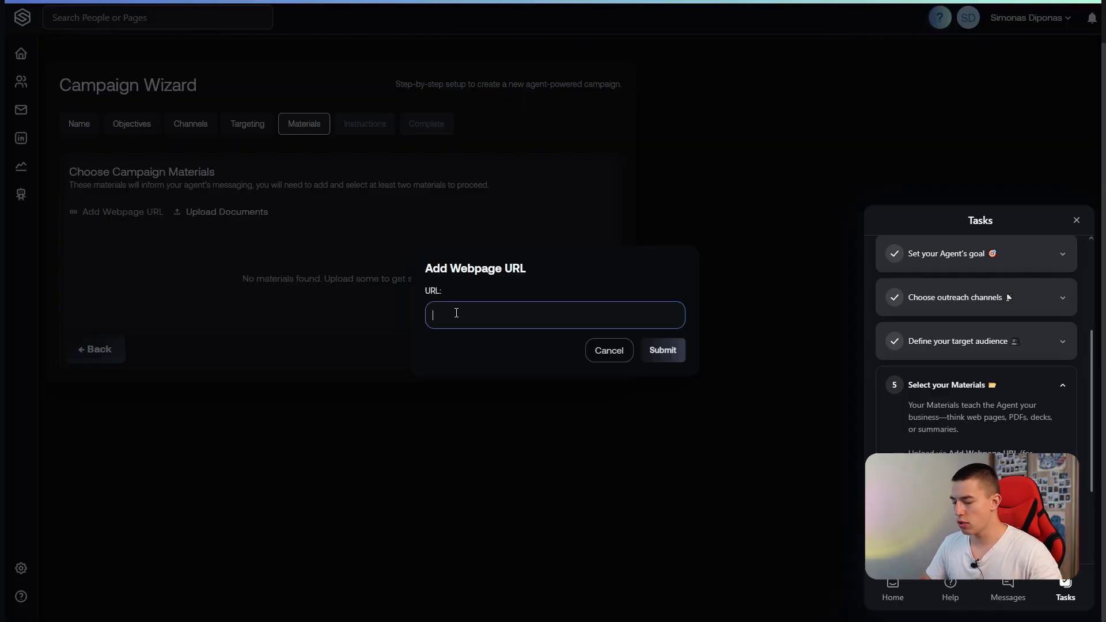
{"action": "type", "text": "vidrain.com"}
{"action": "left_click", "coordinate": [664, 351]}
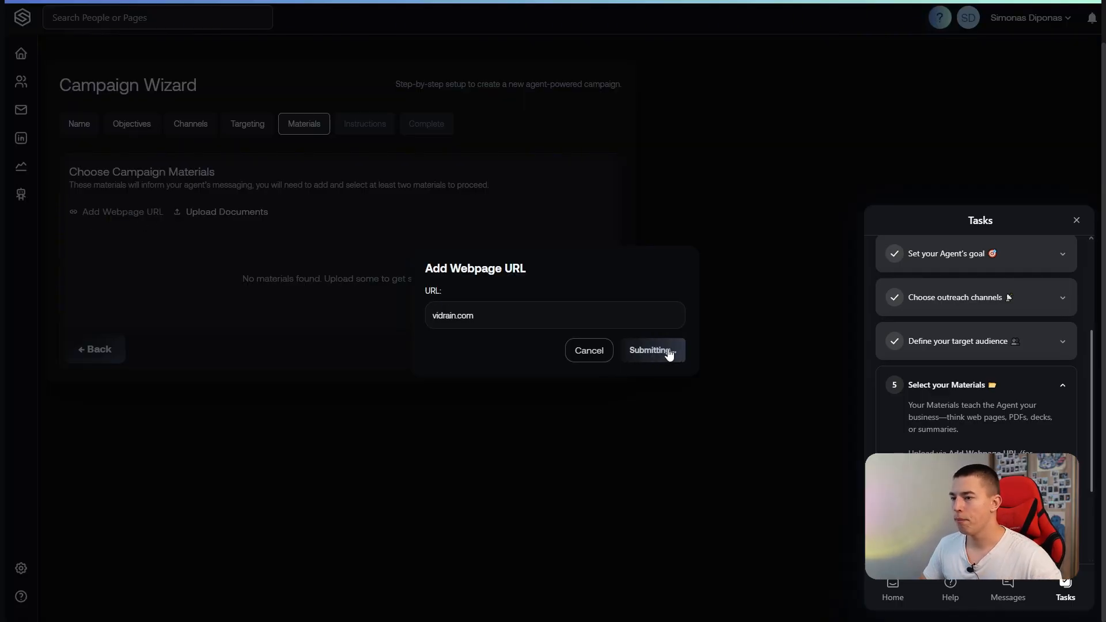
{"action": "left_click", "coordinate": [658, 350]}
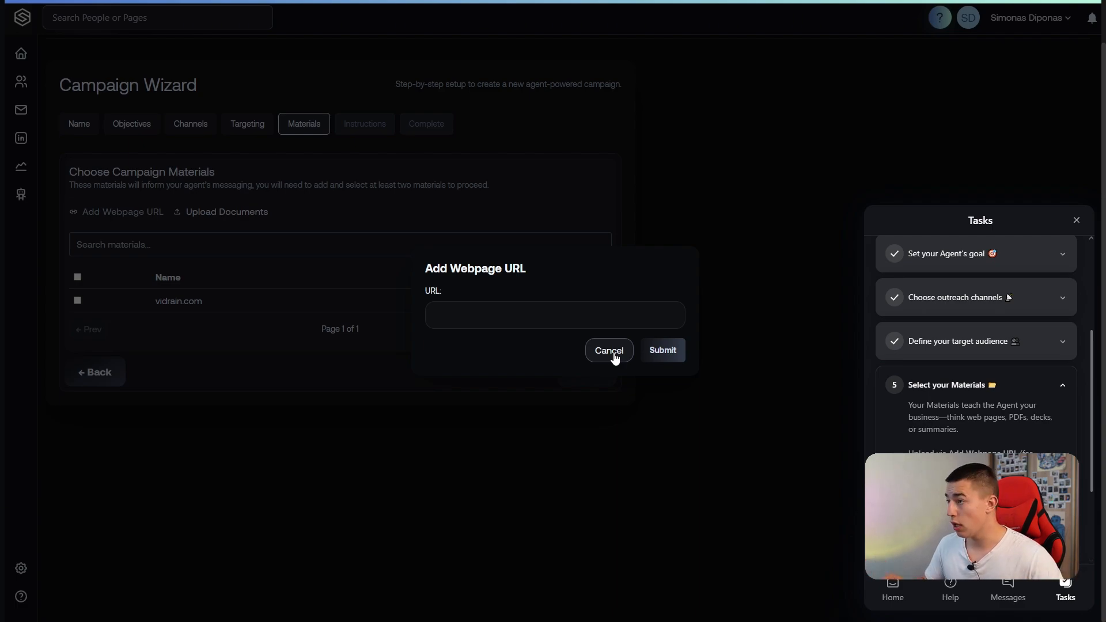
{"action": "left_click", "coordinate": [609, 351]}
Upload the Vidrain brief.txt file as a document named "Test doc" and return the browser to full screen.
{"action": "left_click", "coordinate": [222, 212]}
{"action": "left_click", "coordinate": [484, 323]}
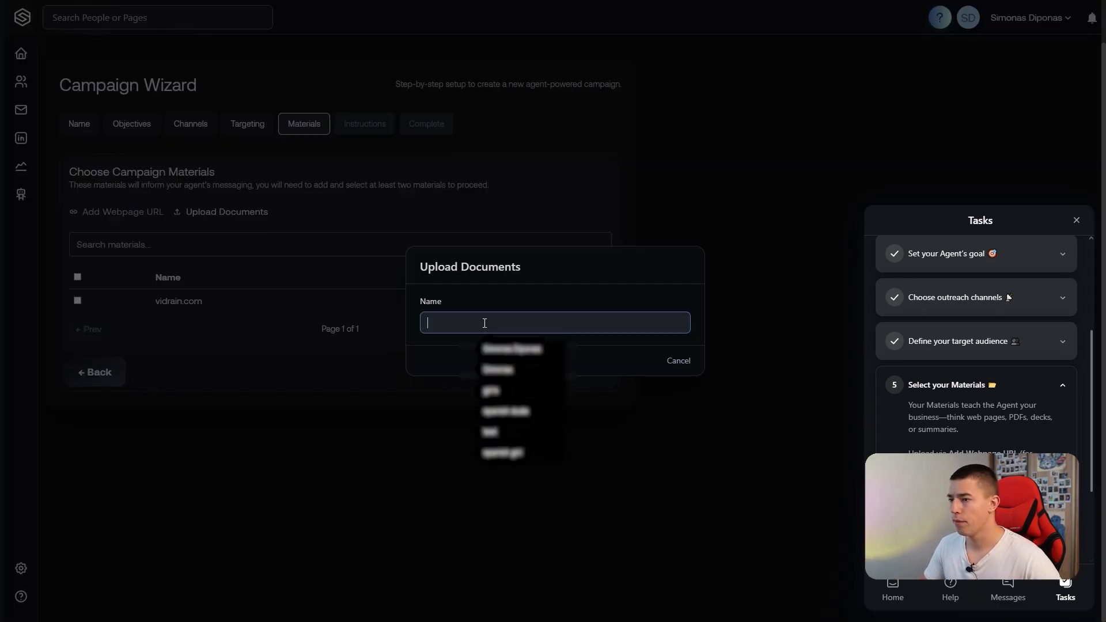
{"action": "type", "text": "Test doc"}
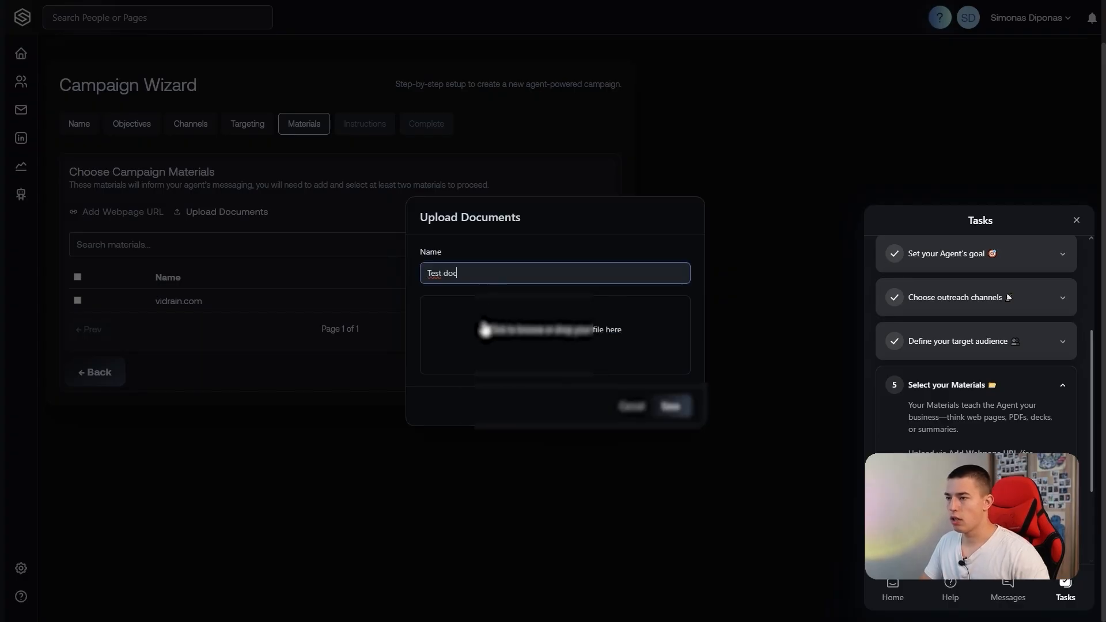
{"action": "left_click", "coordinate": [551, 341]}
{"action": "left_click", "coordinate": [525, 453]}
{"action": "left_click", "coordinate": [684, 406]}
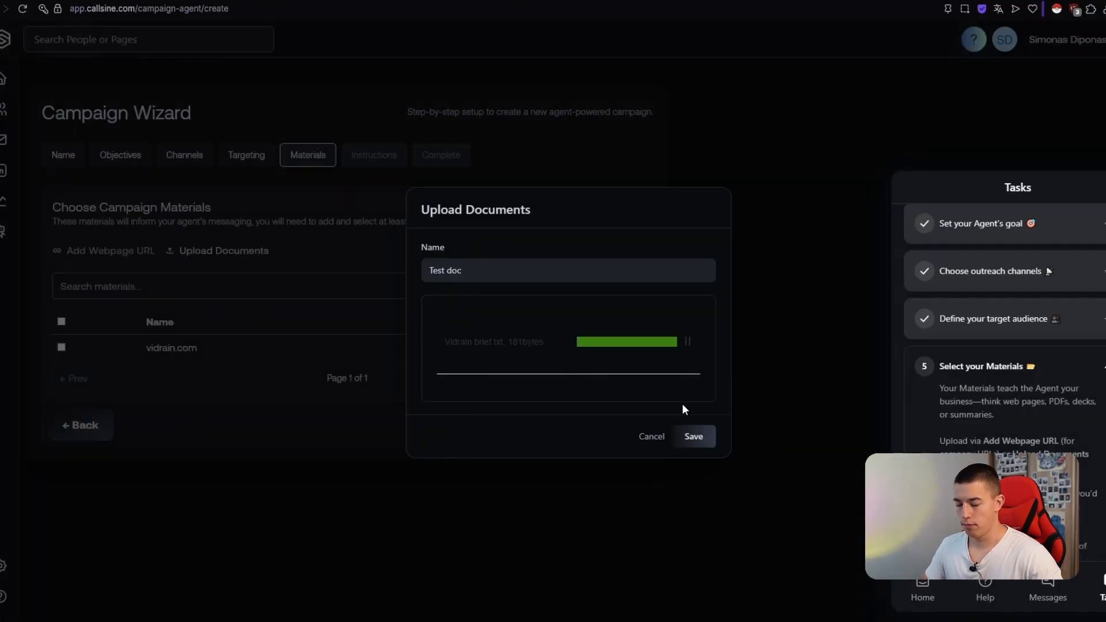
{"action": "key", "text": "F11"}
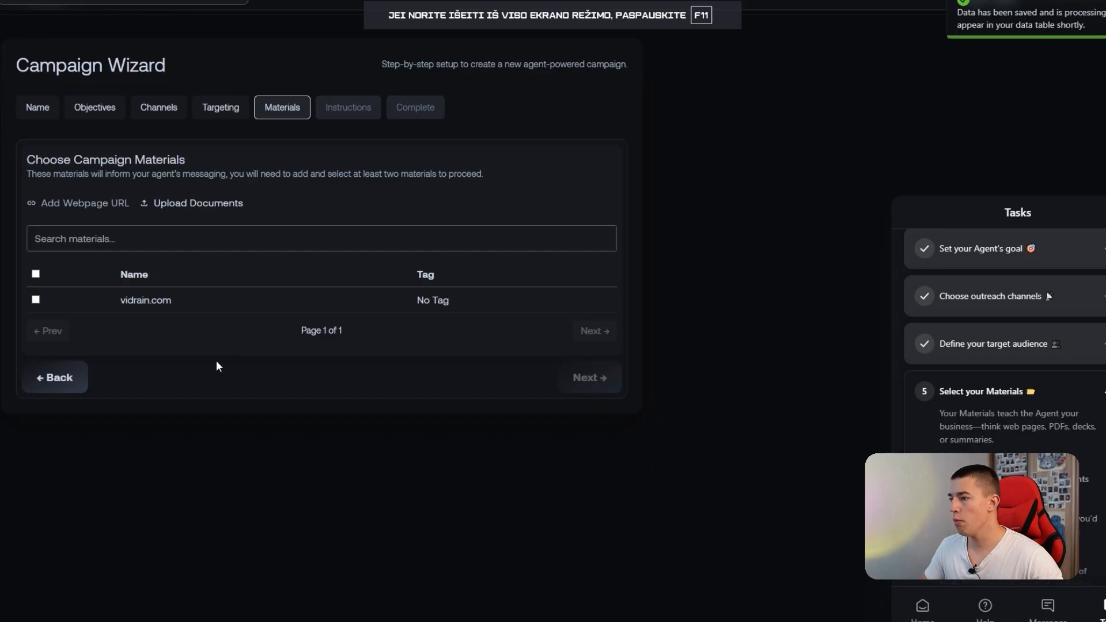
Select the vidrain.com and Test doc materials for the campaign and continue to the instructions stage.
{"action": "left_click", "coordinate": [36, 301]}
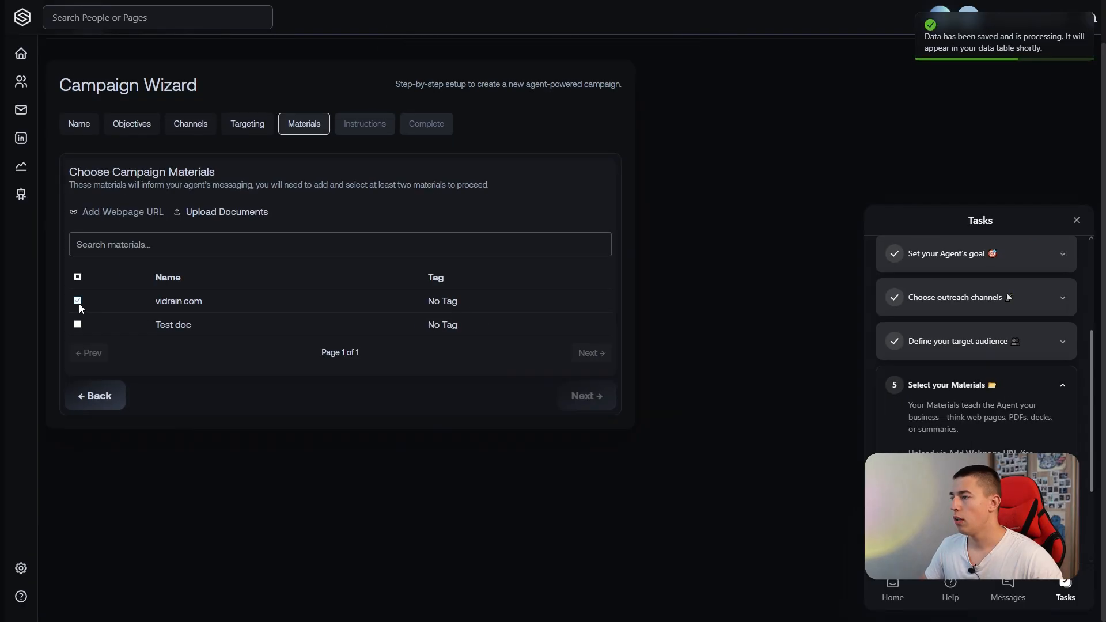
{"action": "left_click", "coordinate": [77, 324]}
{"action": "left_click", "coordinate": [576, 398]}
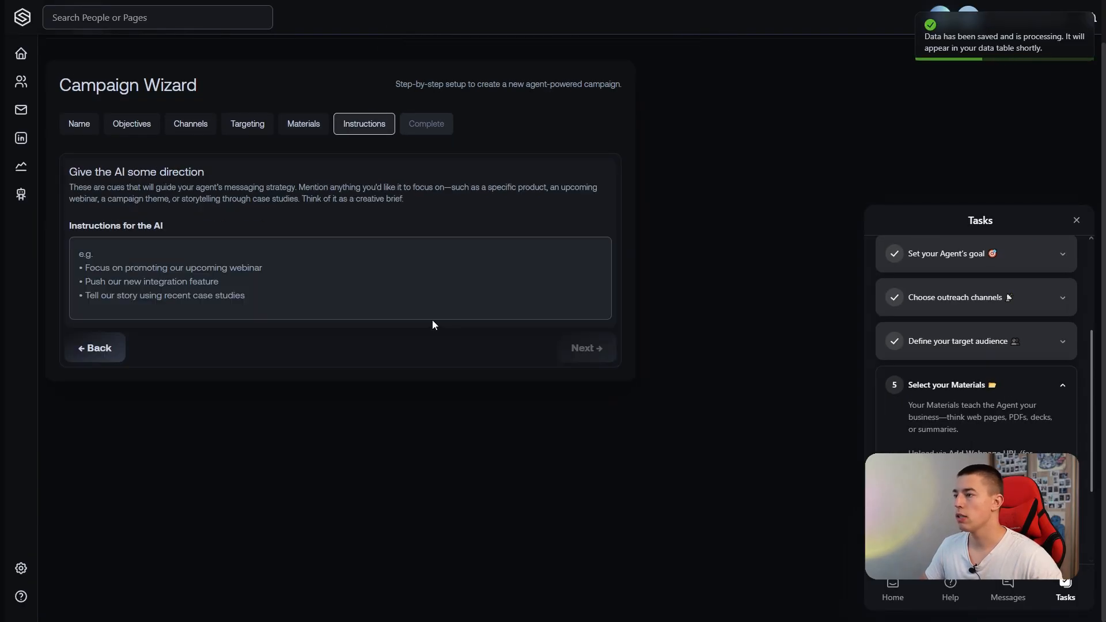
Instruct the AI to "focus on the differences of VidRain Versus regular AI UGC apps that just create spam content, mass AI slop.".
{"action": "left_click", "coordinate": [208, 253]}
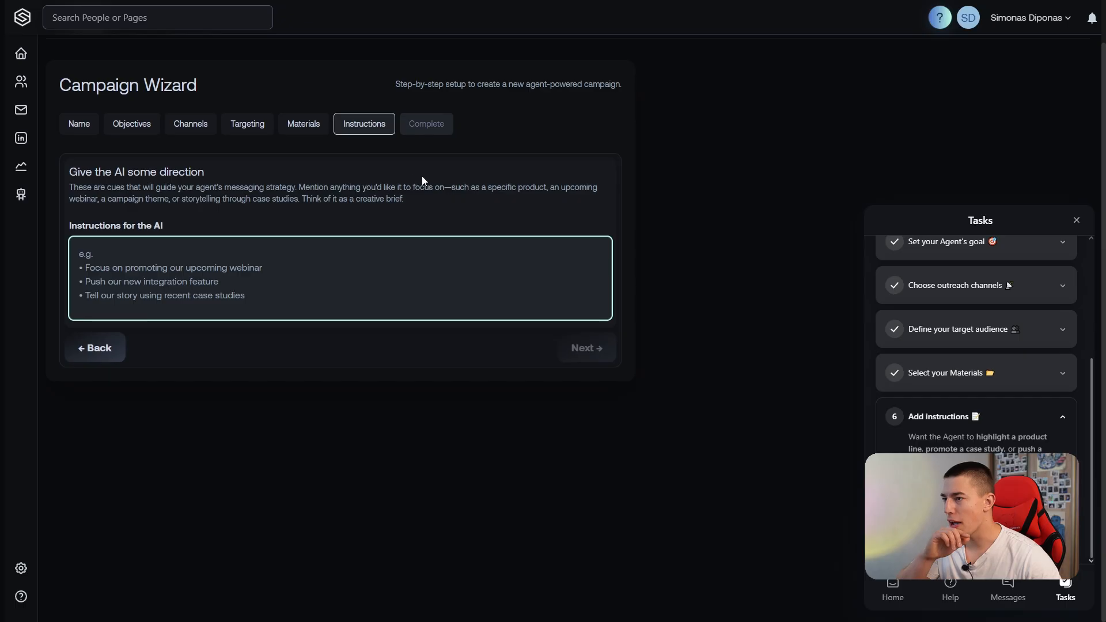
{"action": "left_click_drag", "start_coordinate": [451, 188], "coordinate": [442, 187]}
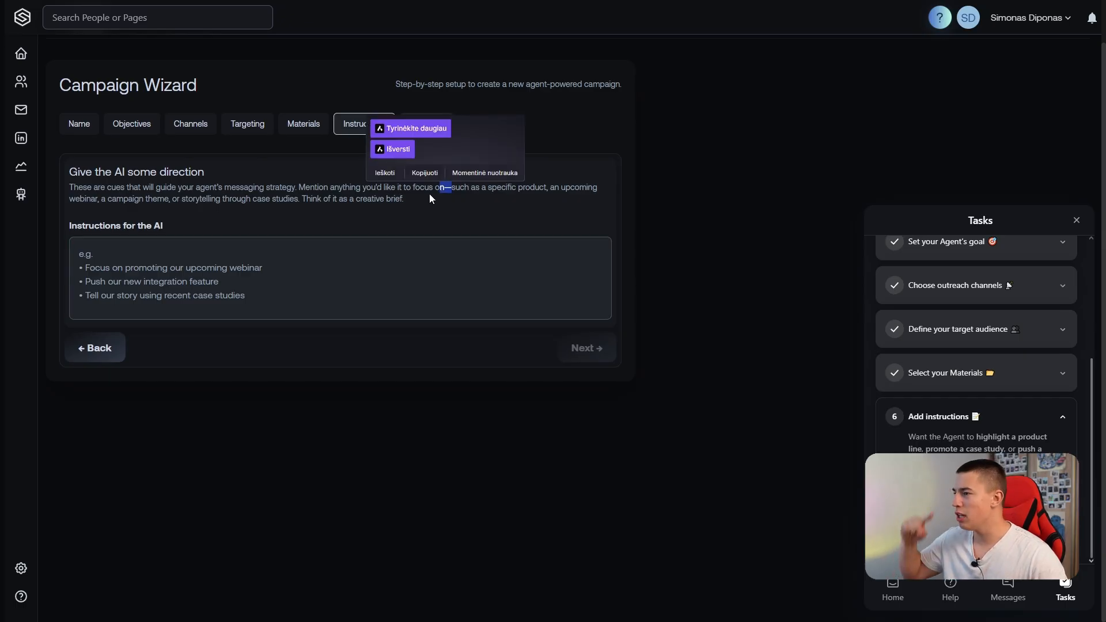
{"action": "left_click", "coordinate": [211, 256]}
{"action": "type", "text": "f"}
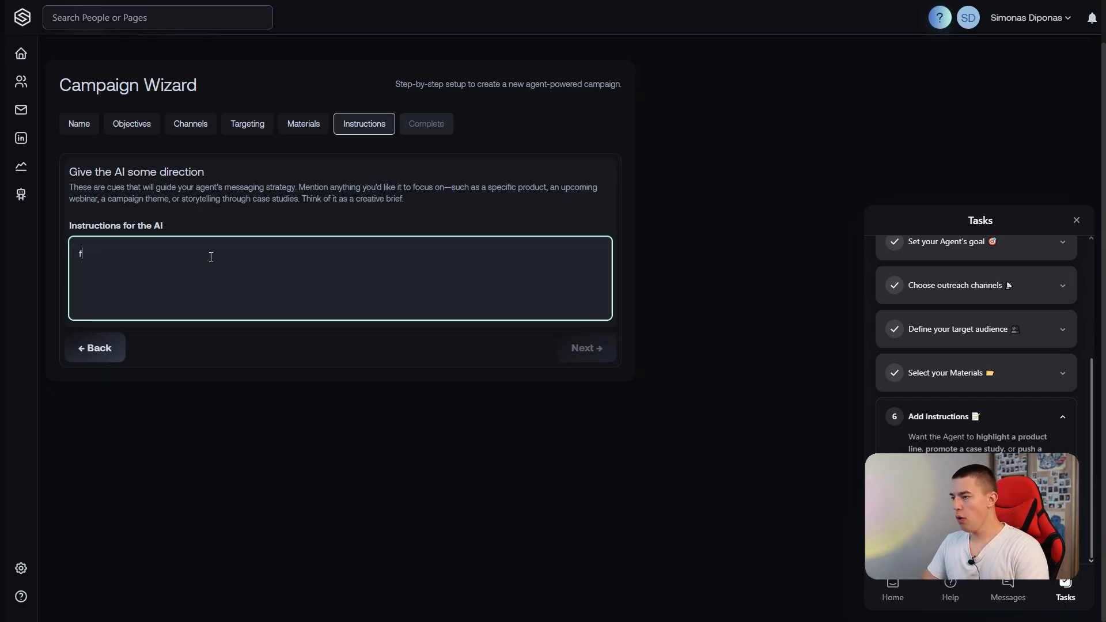
{"action": "type", "text": "ocus on the di"}
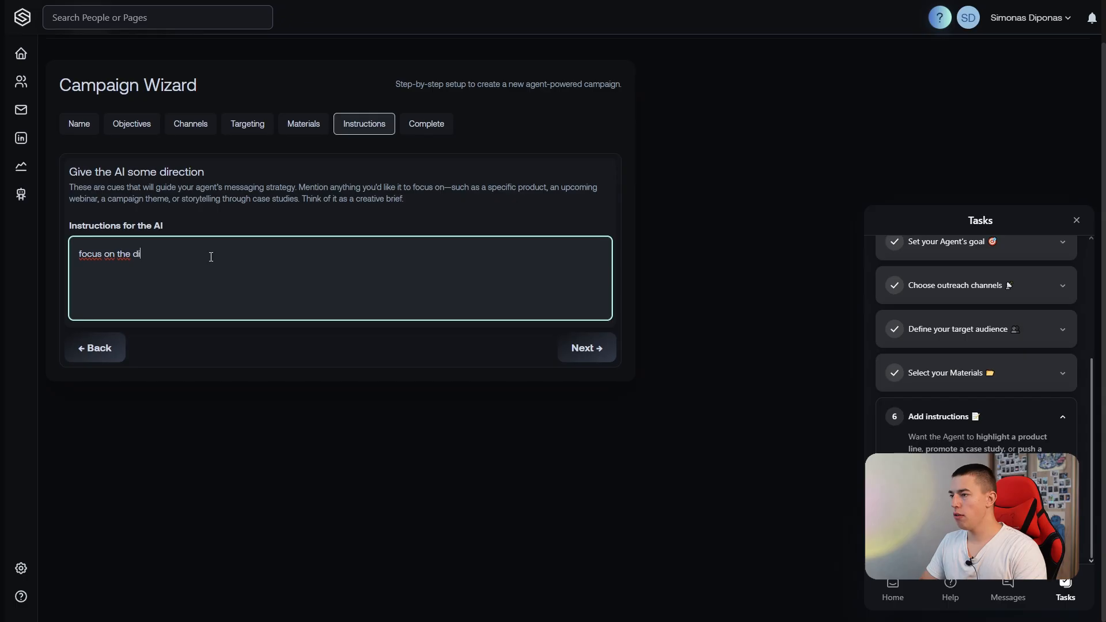
{"action": "type", "text": "fferences of VidRain Versus regula"}
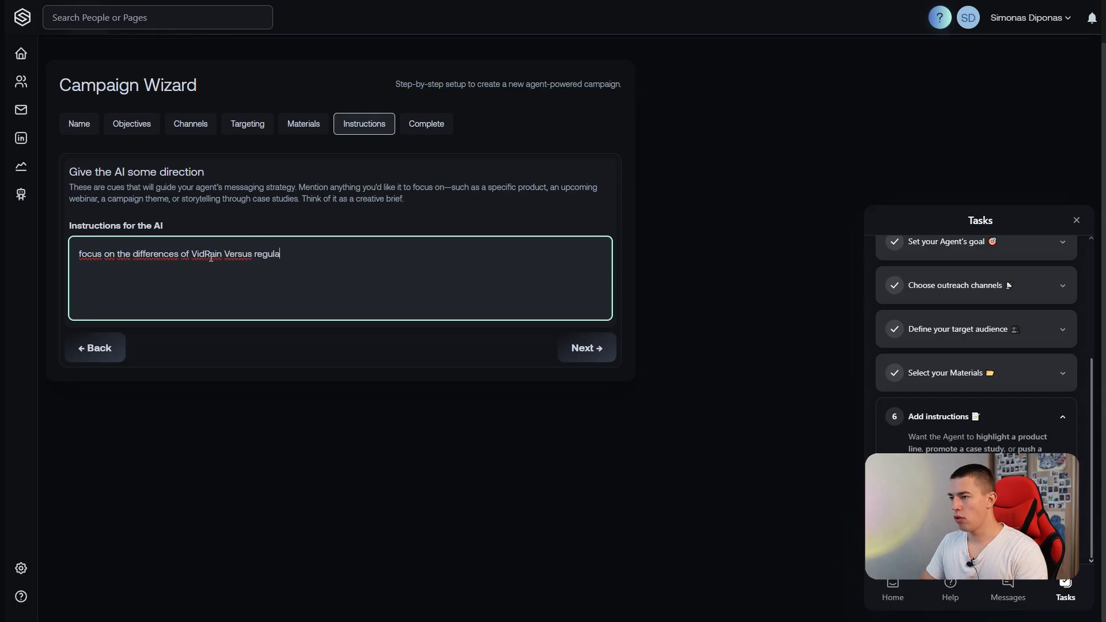
{"action": "type", "text": "r AI UGC apps that just create spam content, mass AI slop. VidRain instead is liek an age"}
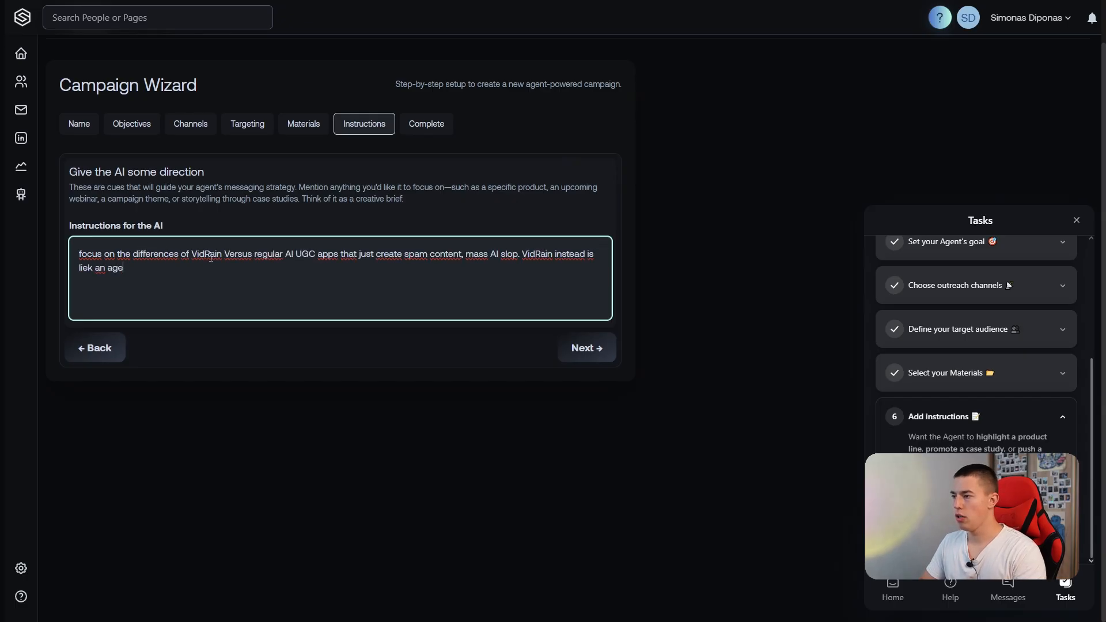
Finish the instructions with "VidRain instead is like an agency that creates REAL content by REAL humans" and continue to the wizard's final stage.
{"action": "key", "text": "BackSpace"}
{"action": "key", "text": "BackSpace"}
{"action": "key", "text": "BackSpace"}
{"action": "key", "text": "BackSpace"}
{"action": "key", "text": "BackSpace"}
{"action": "key", "text": "BackSpace"}
{"action": "key", "text": "BackSpace"}
{"action": "key", "text": "BackSpace"}
{"action": "key", "text": "BackSpace"}
{"action": "type", "text": "ke an agency that creates REAL content by REAL humans."}
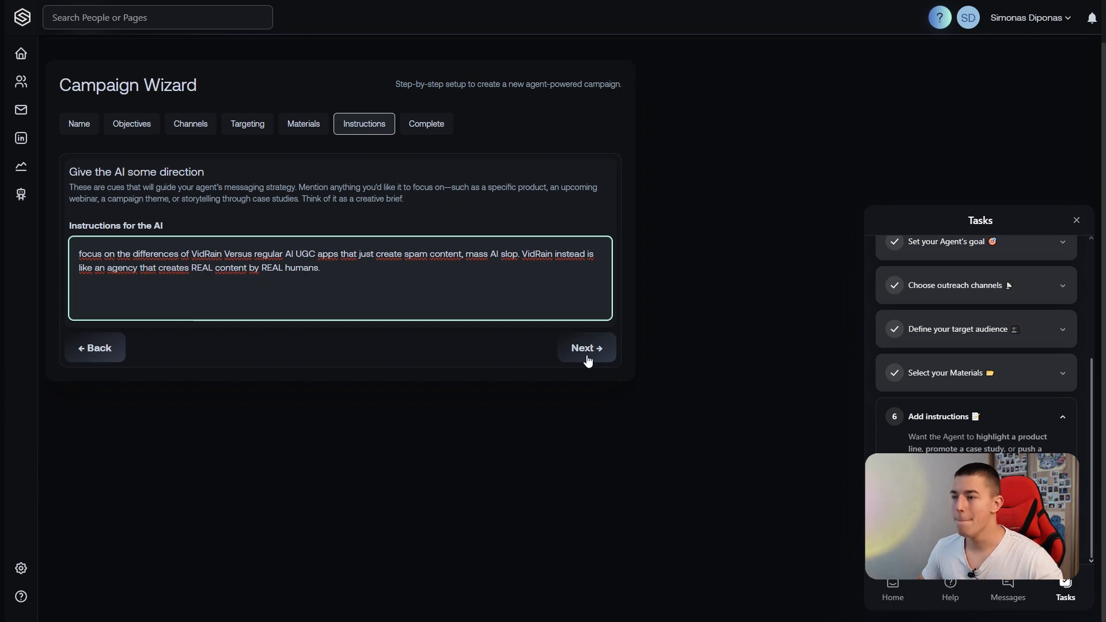
{"action": "left_click", "coordinate": [587, 350]}
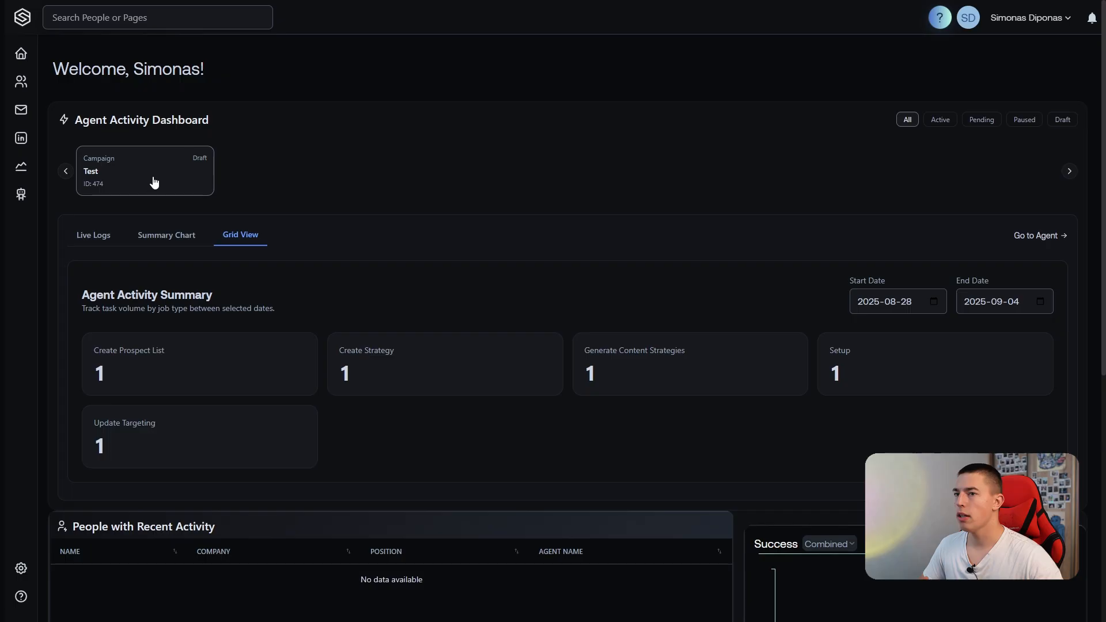
Open the Test campaign from the outreach agents and review its content strategies.
{"action": "left_click", "coordinate": [86, 173]}
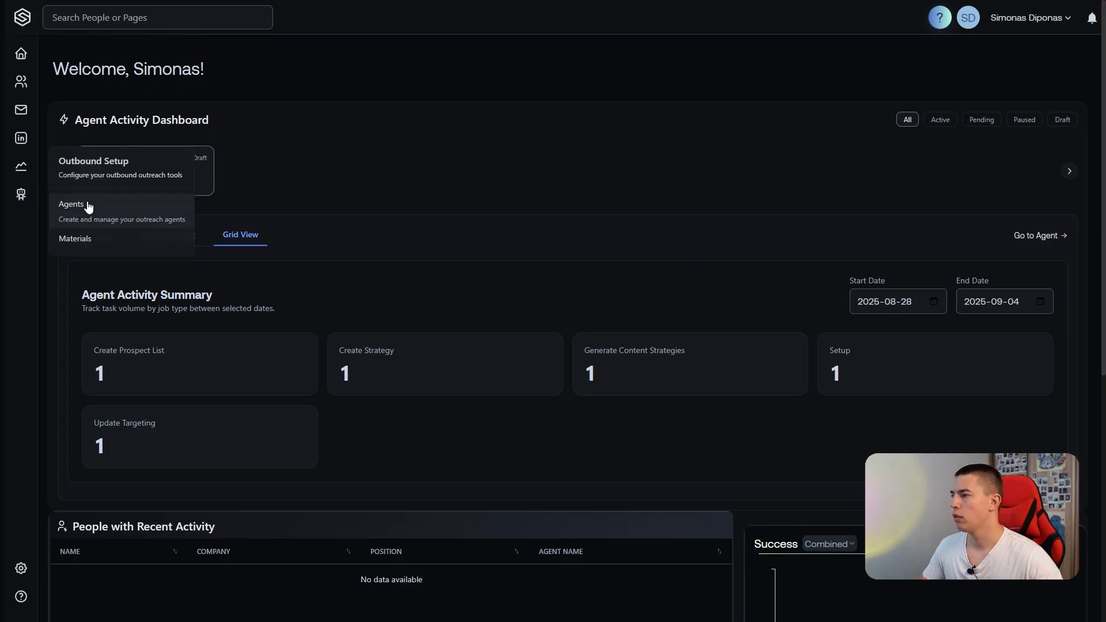
{"action": "left_click", "coordinate": [87, 201]}
{"action": "left_click", "coordinate": [68, 129]}
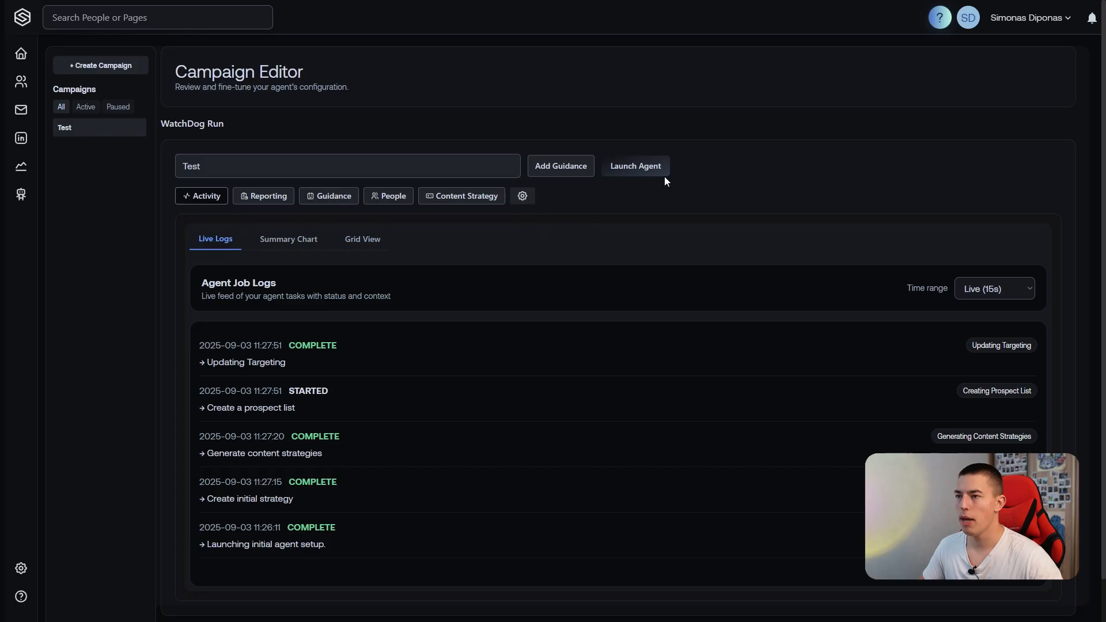
{"action": "scroll", "coordinate": [458, 153], "scroll_direction": "down", "scroll_amount": 1}
{"action": "left_click", "coordinate": [458, 151]}
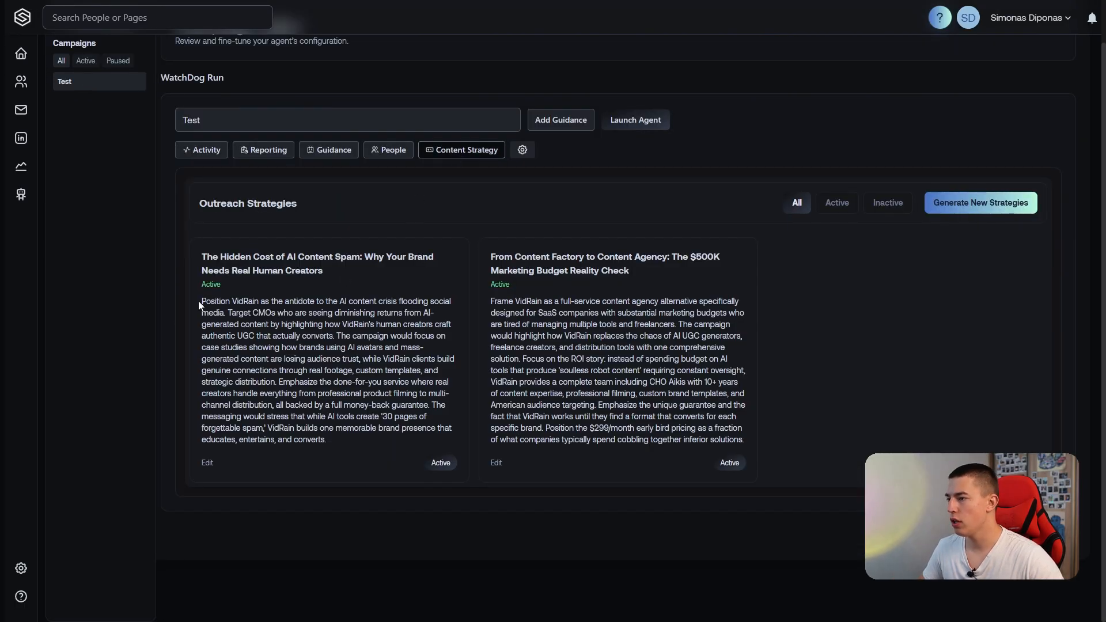
{"action": "left_click_drag", "start_coordinate": [246, 301], "coordinate": [212, 302]}
{"action": "left_click", "coordinate": [319, 323]}
Look through the Test campaign's people, guidance and reporting views, and examine its live agent job logs.
{"action": "scroll", "coordinate": [320, 323], "scroll_direction": "up", "scroll_amount": 1}
{"action": "left_click", "coordinate": [392, 197]}
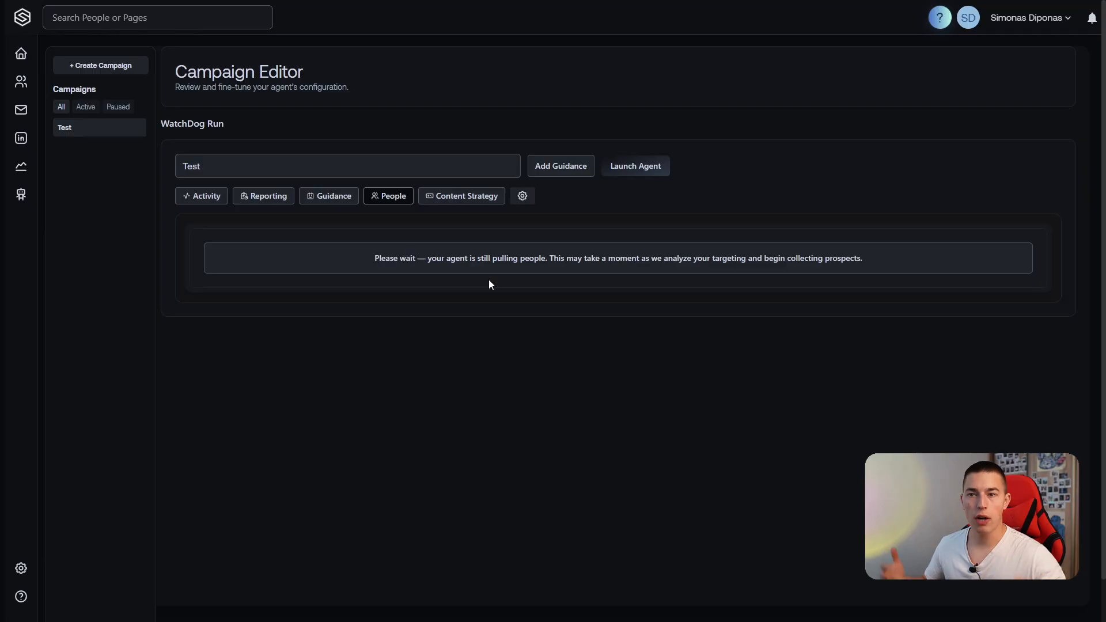
{"action": "left_click", "coordinate": [333, 197]}
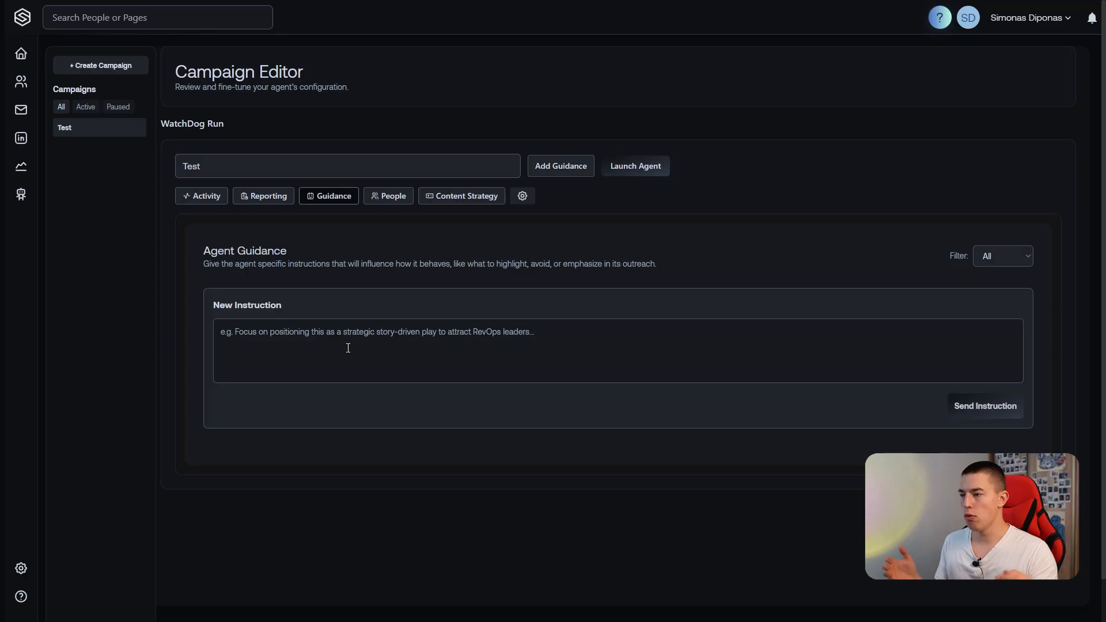
{"action": "left_click", "coordinate": [264, 200]}
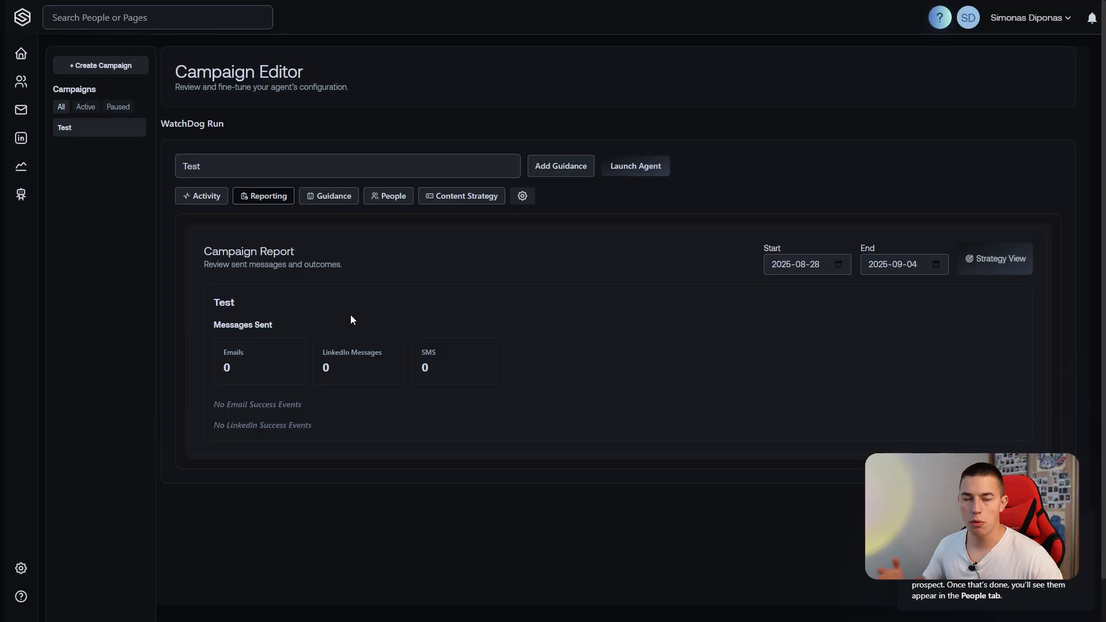
{"action": "left_click", "coordinate": [206, 194]}
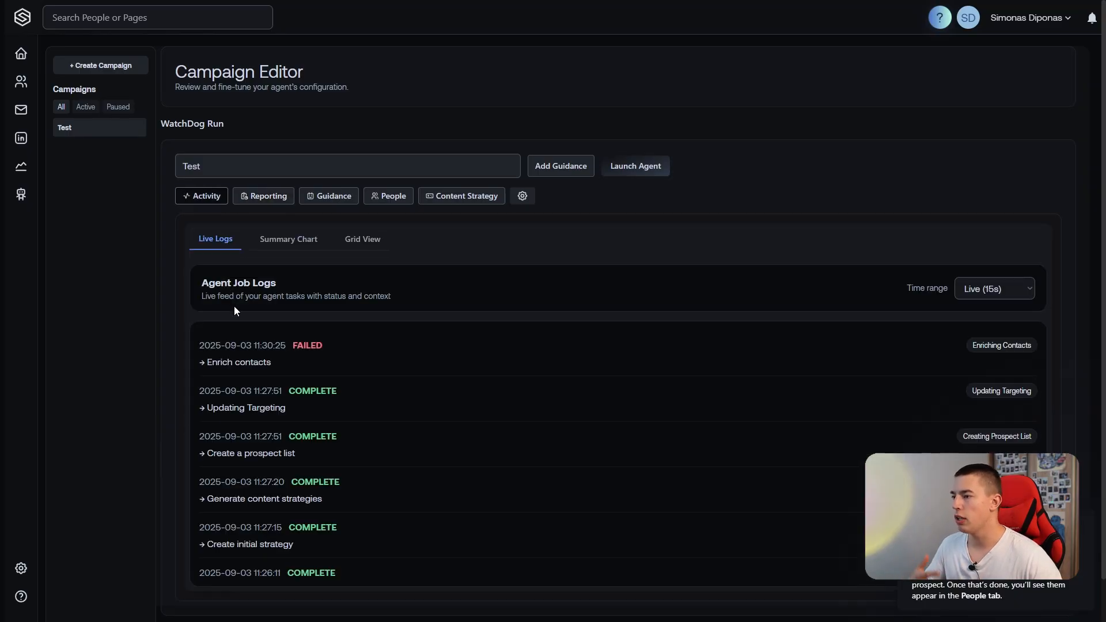
{"action": "scroll", "coordinate": [234, 308], "scroll_direction": "down", "scroll_amount": 1}
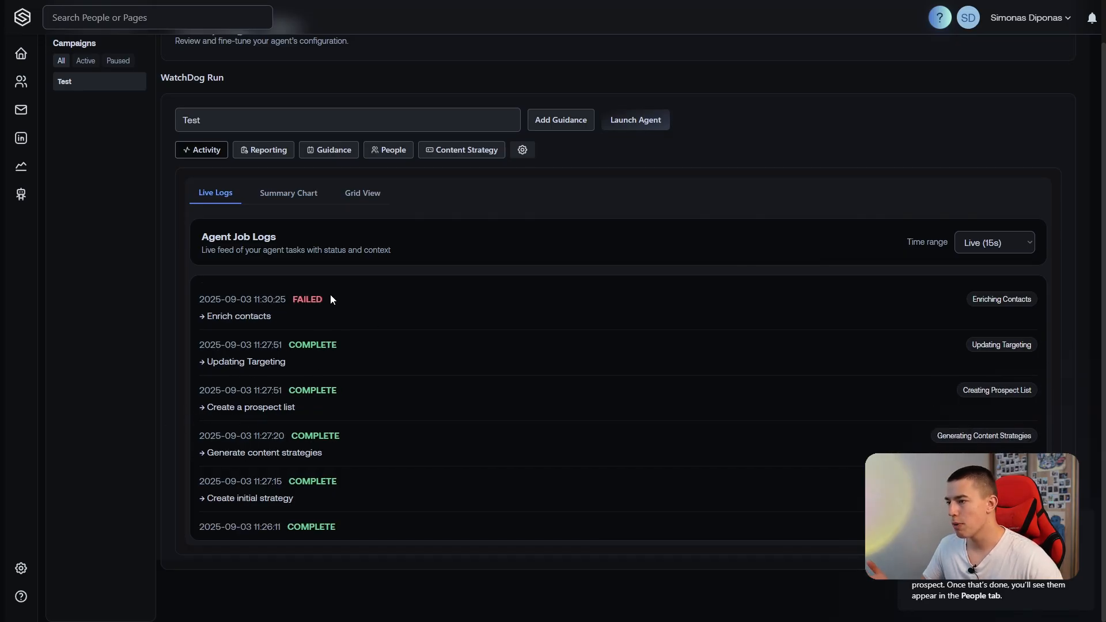
{"action": "scroll", "coordinate": [331, 299], "scroll_direction": "up", "scroll_amount": 1}
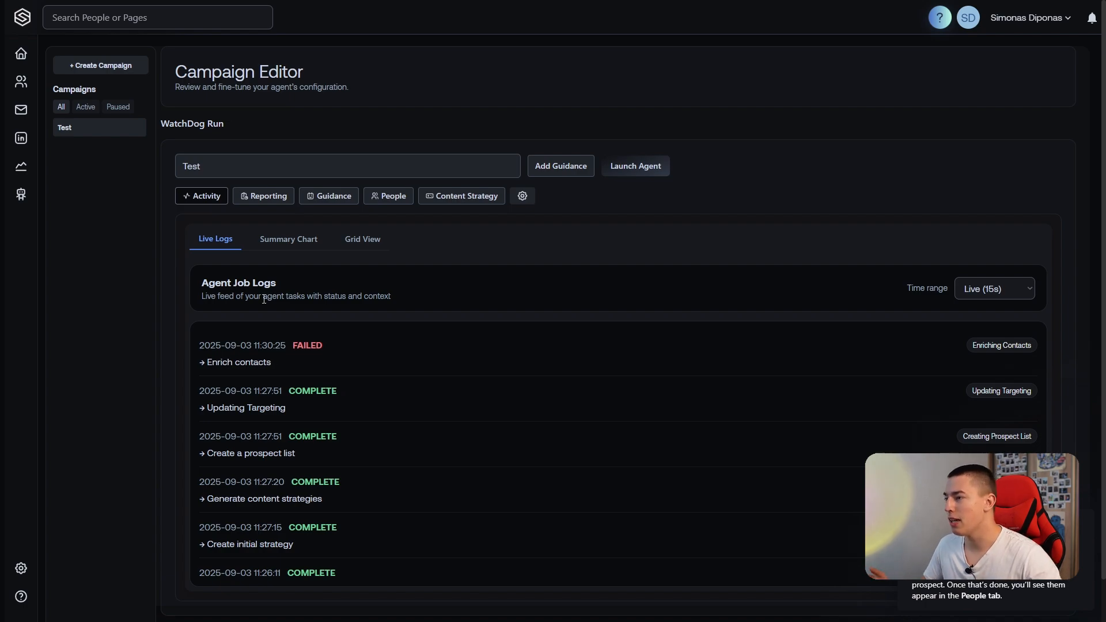
View the collected prospects in the People database and try to add a folder on the Email page.
{"action": "left_click", "coordinate": [24, 85]}
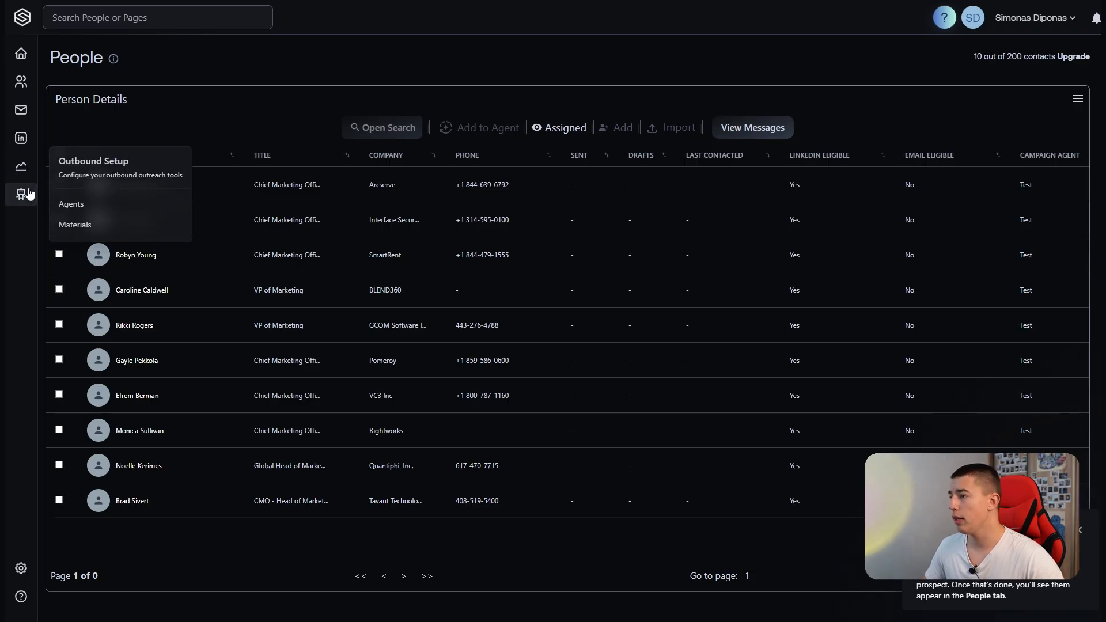
{"action": "left_click", "coordinate": [24, 114]}
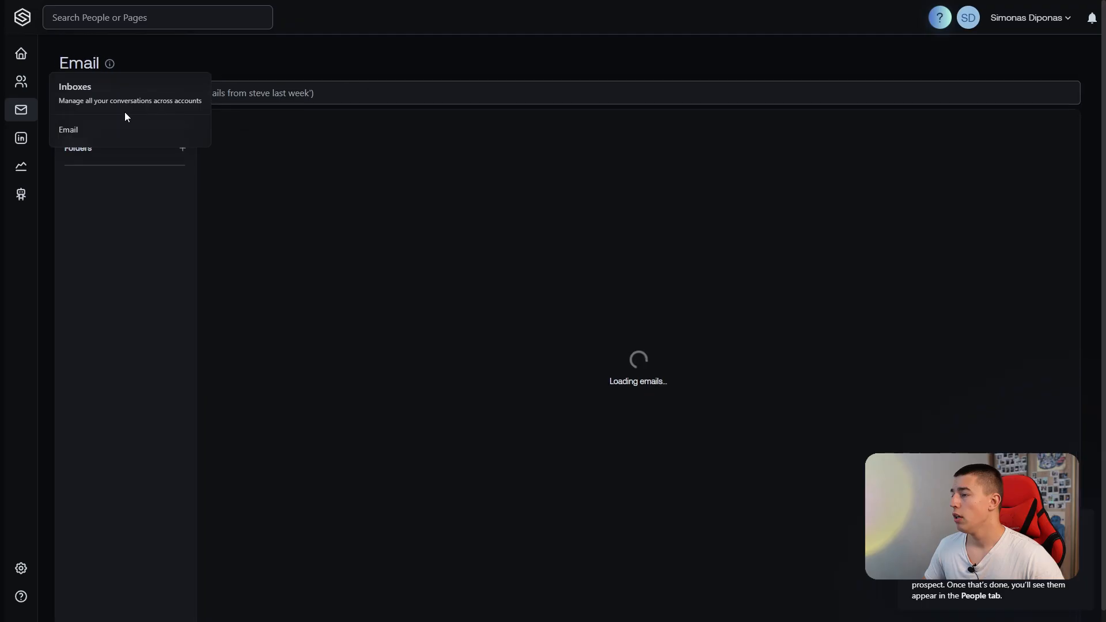
{"action": "left_click", "coordinate": [175, 145]}
{"action": "left_click", "coordinate": [176, 144]}
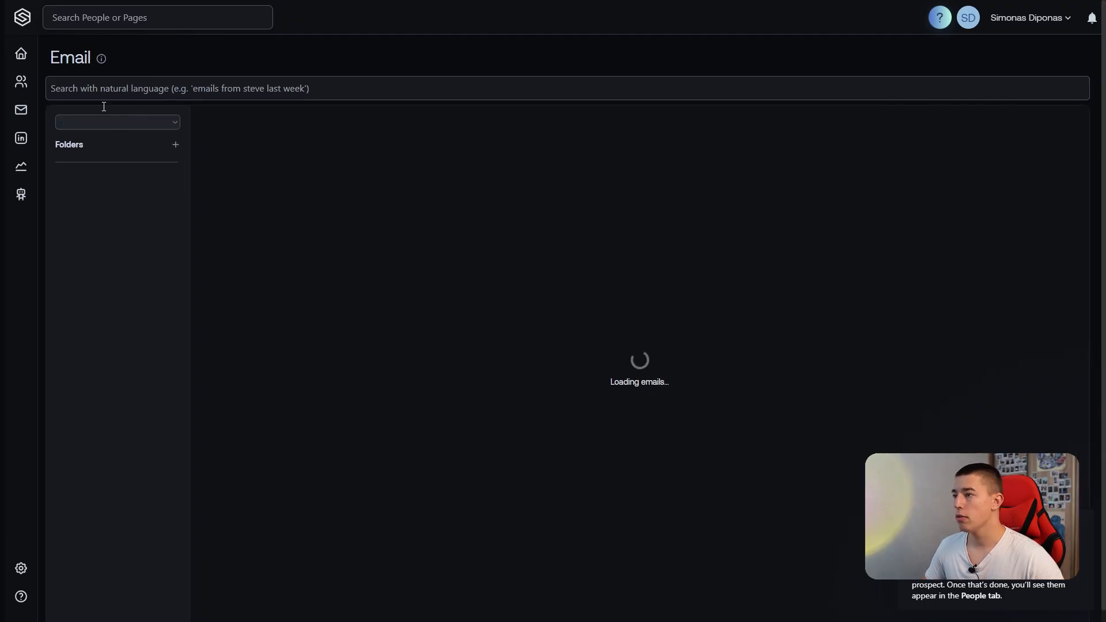
Examine the mail account, tag and LinkedIn profile sections of the User Info settings.
{"action": "mouse_move", "coordinate": [24, 574]}
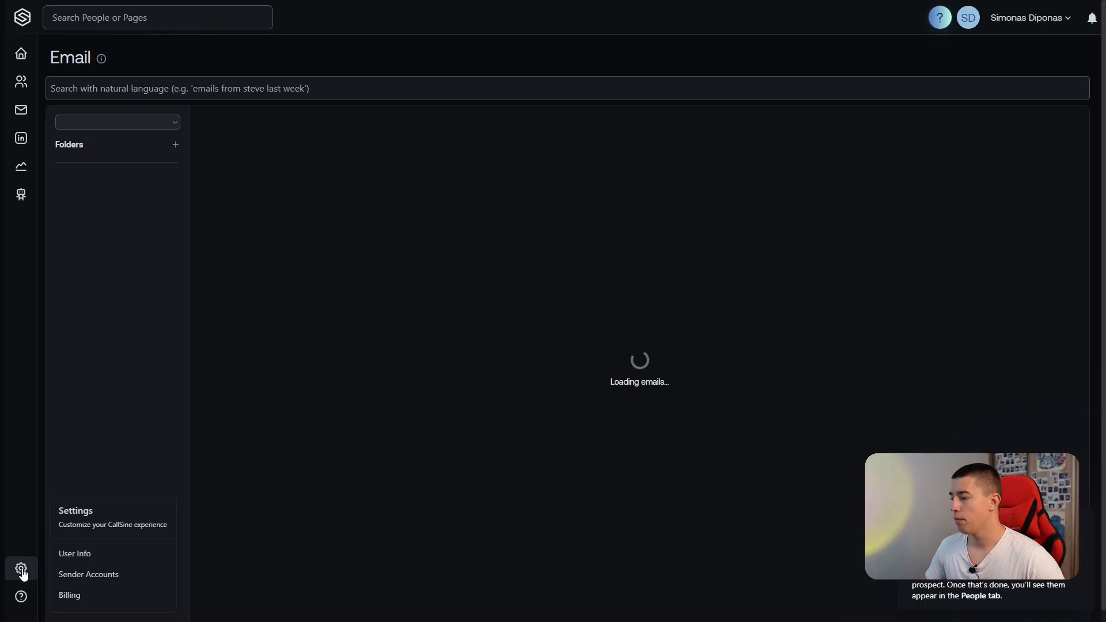
{"action": "left_click", "coordinate": [117, 564]}
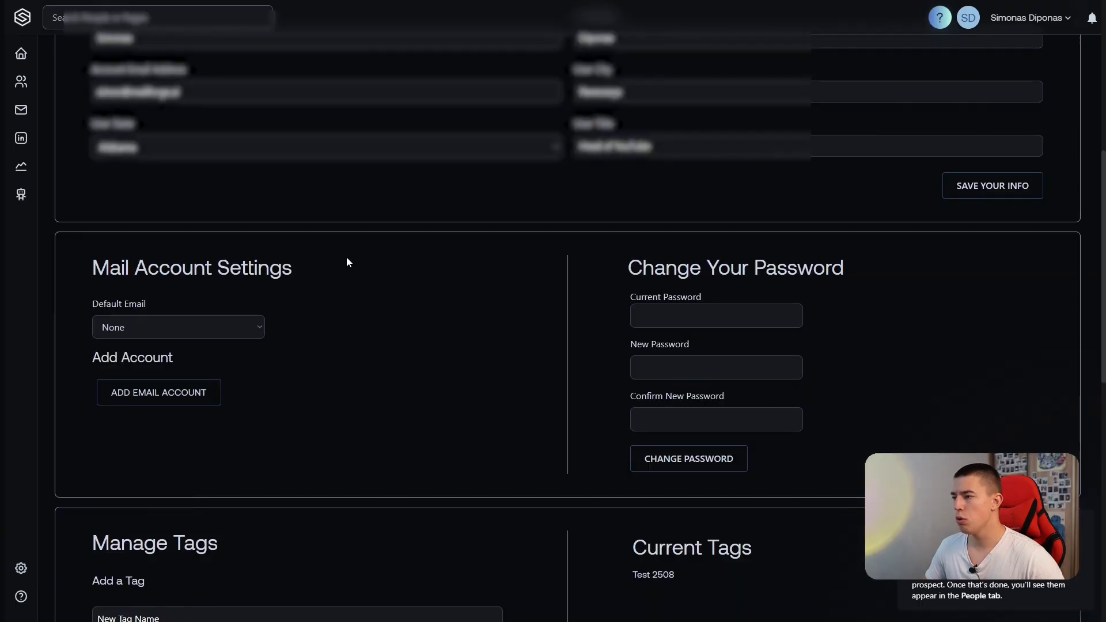
{"action": "scroll", "coordinate": [296, 312], "scroll_direction": "up", "scroll_amount": 4}
{"action": "scroll", "coordinate": [279, 378], "scroll_direction": "down", "scroll_amount": 2}
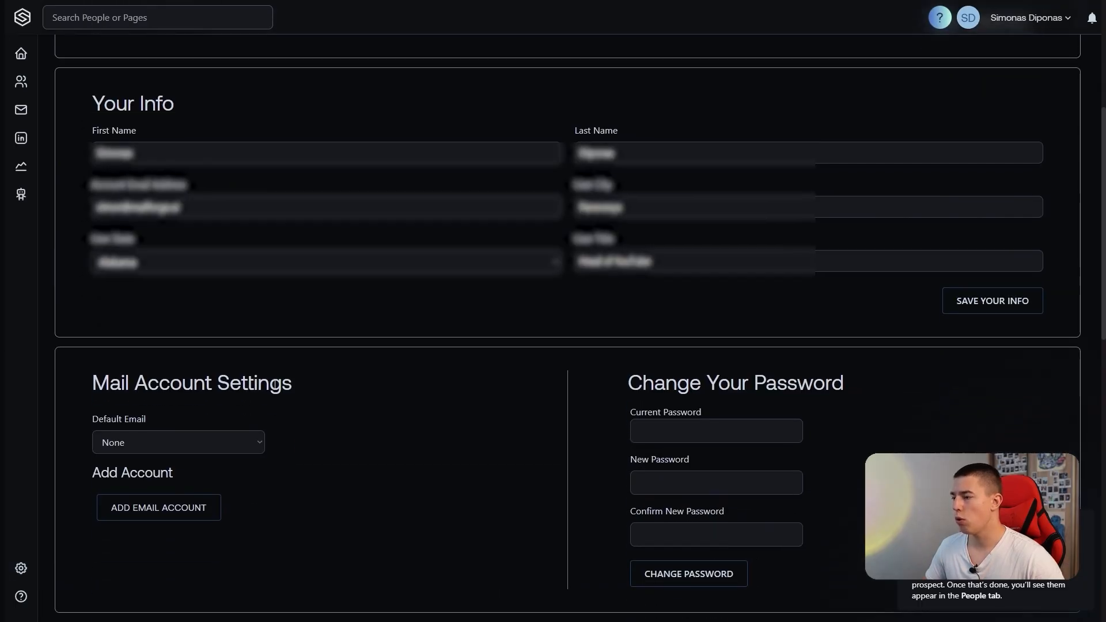
{"action": "scroll", "coordinate": [321, 311], "scroll_direction": "down", "scroll_amount": 5}
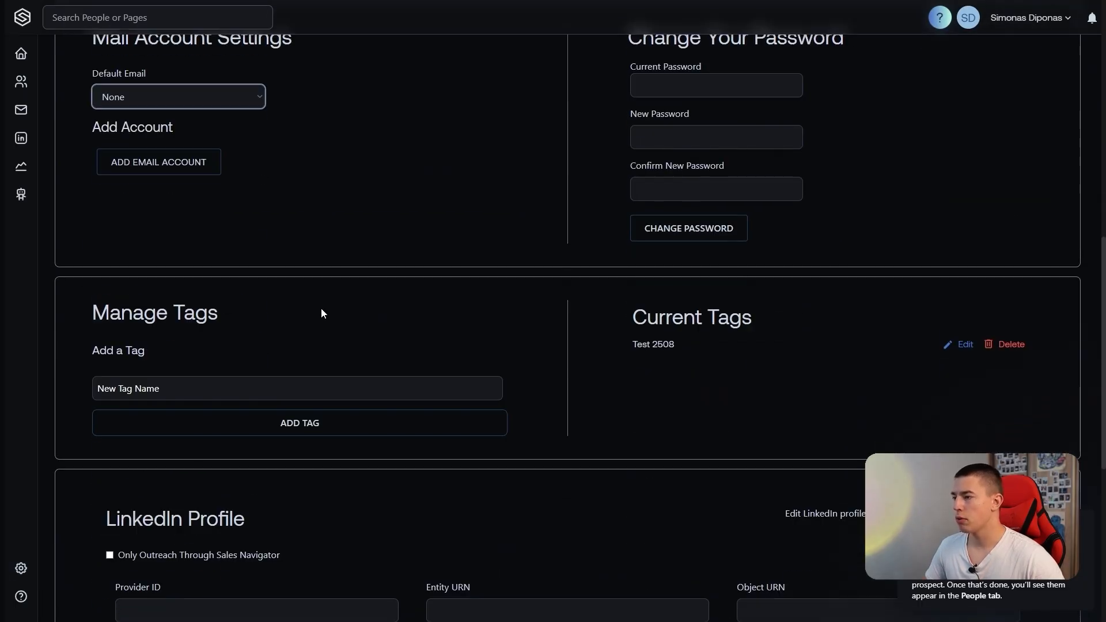
{"action": "scroll", "coordinate": [291, 319], "scroll_direction": "down", "scroll_amount": 2}
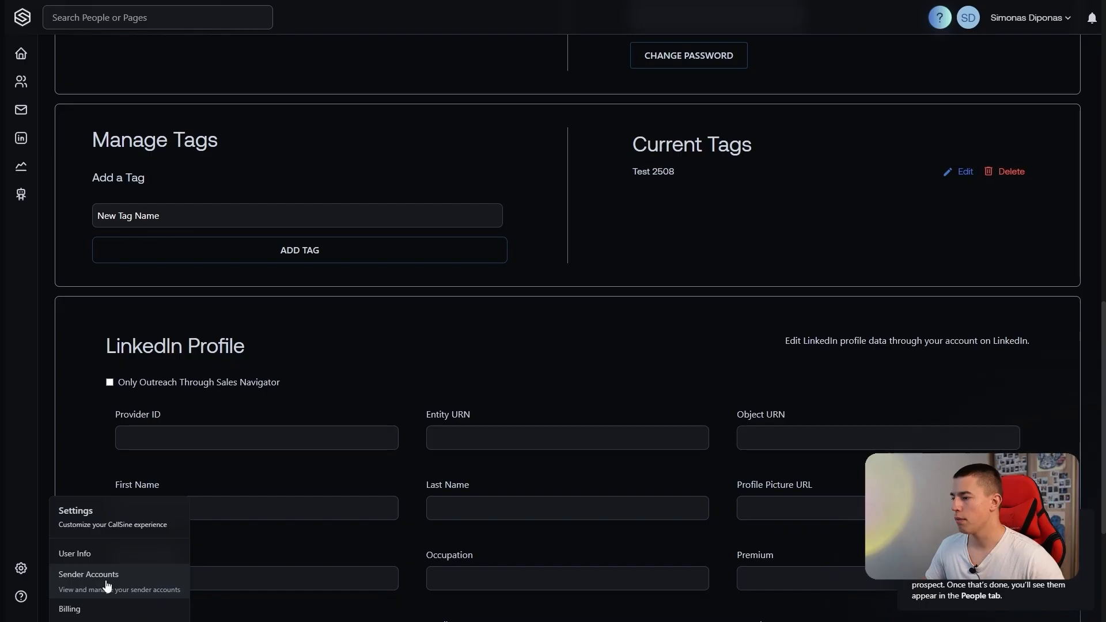
Check the LinkedIn messages page and return to the Test campaign to examine its live agent job logs.
{"action": "left_click", "coordinate": [21, 138]}
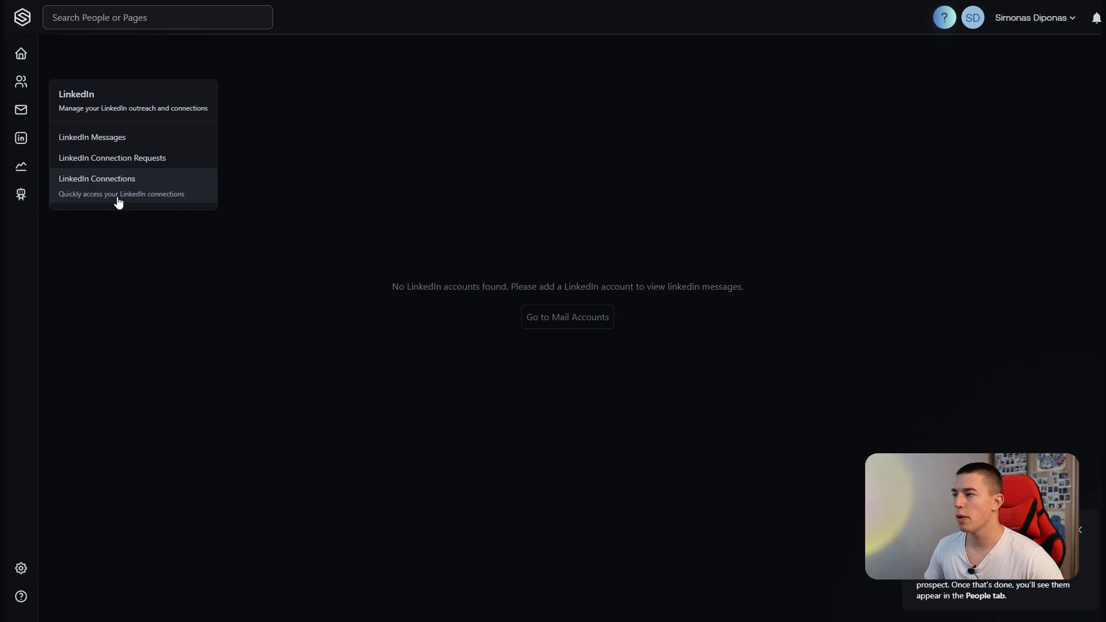
{"action": "left_click", "coordinate": [20, 56]}
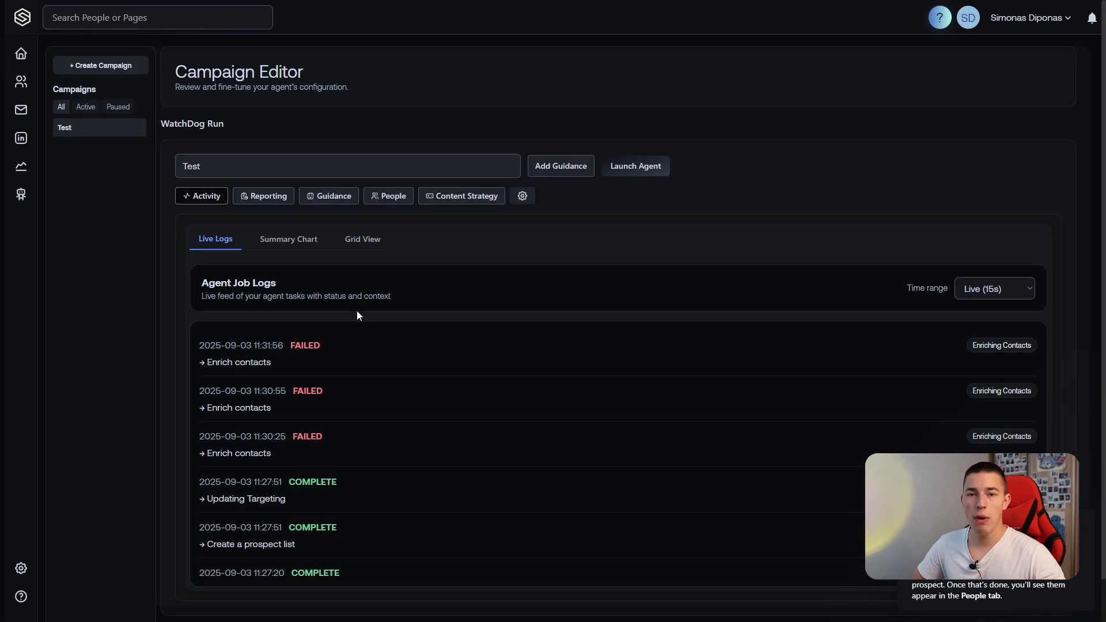
{"action": "scroll", "coordinate": [359, 316], "scroll_direction": "down", "scroll_amount": 1}
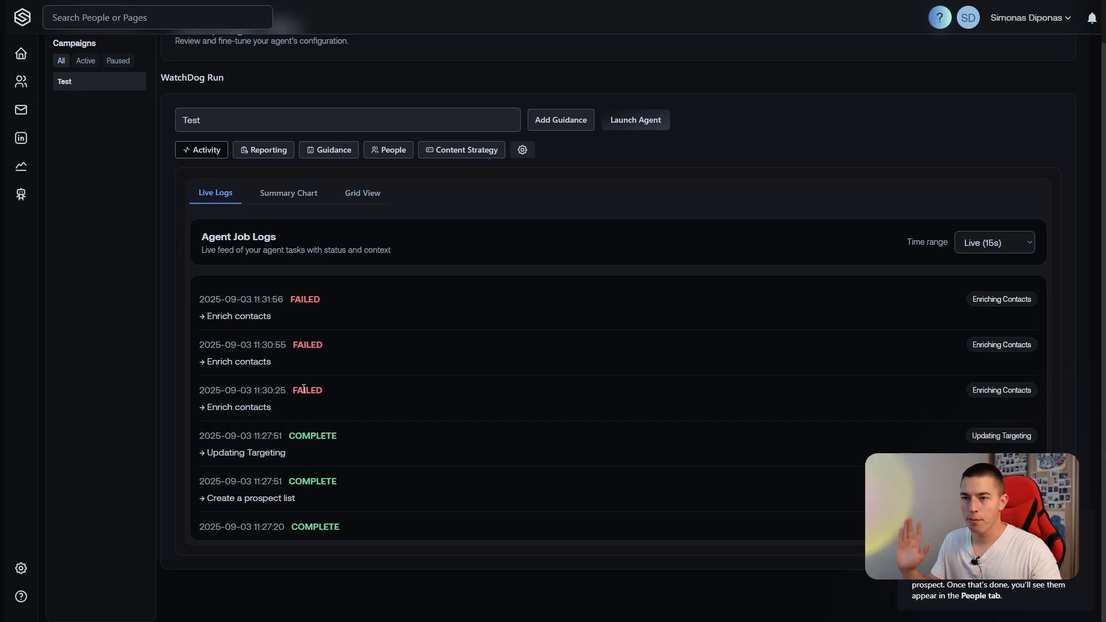
{"action": "scroll", "coordinate": [303, 389], "scroll_direction": "up", "scroll_amount": 1}
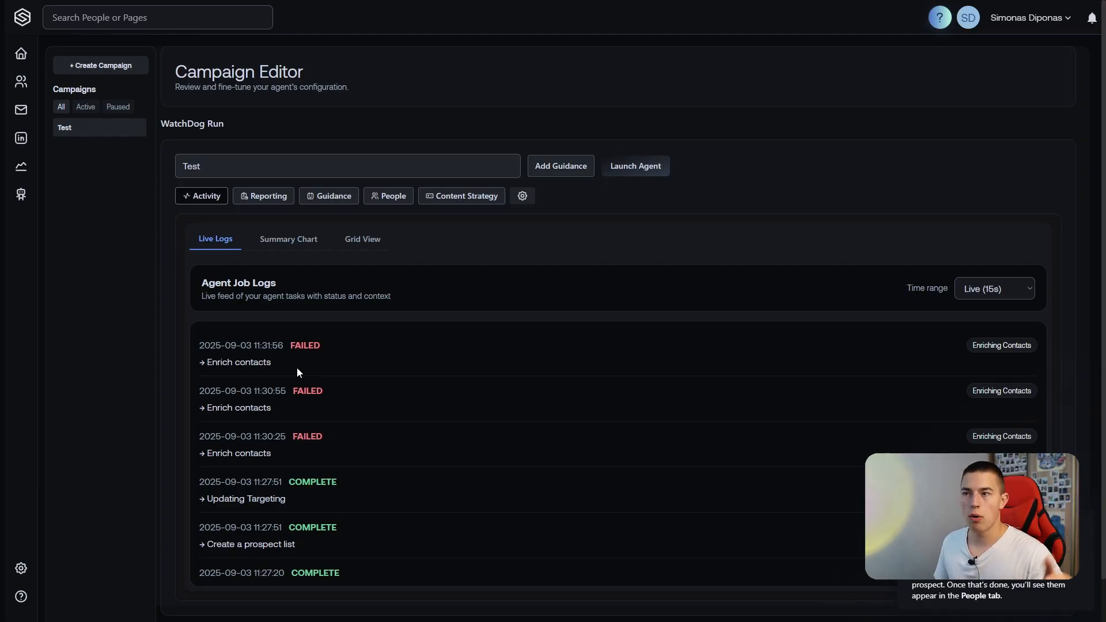
Revisit the Test campaign's content strategy and guidance, ending on its campaign report of sent messages and outcomes.
{"action": "mouse_move", "coordinate": [20, 194]}
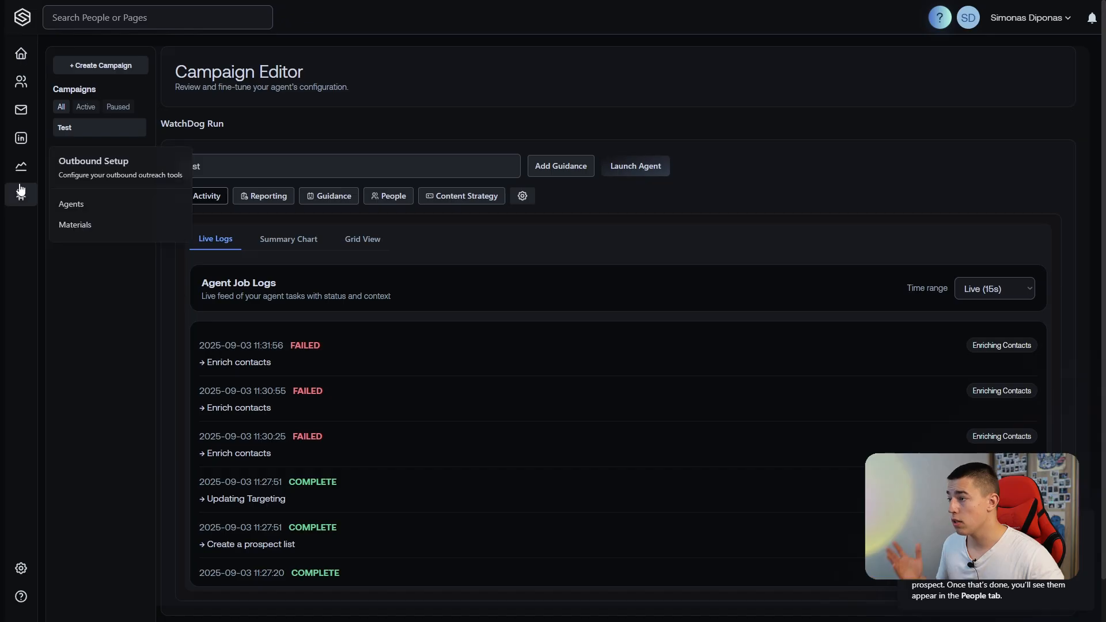
{"action": "left_click", "coordinate": [441, 197]}
{"action": "left_click", "coordinate": [332, 198]}
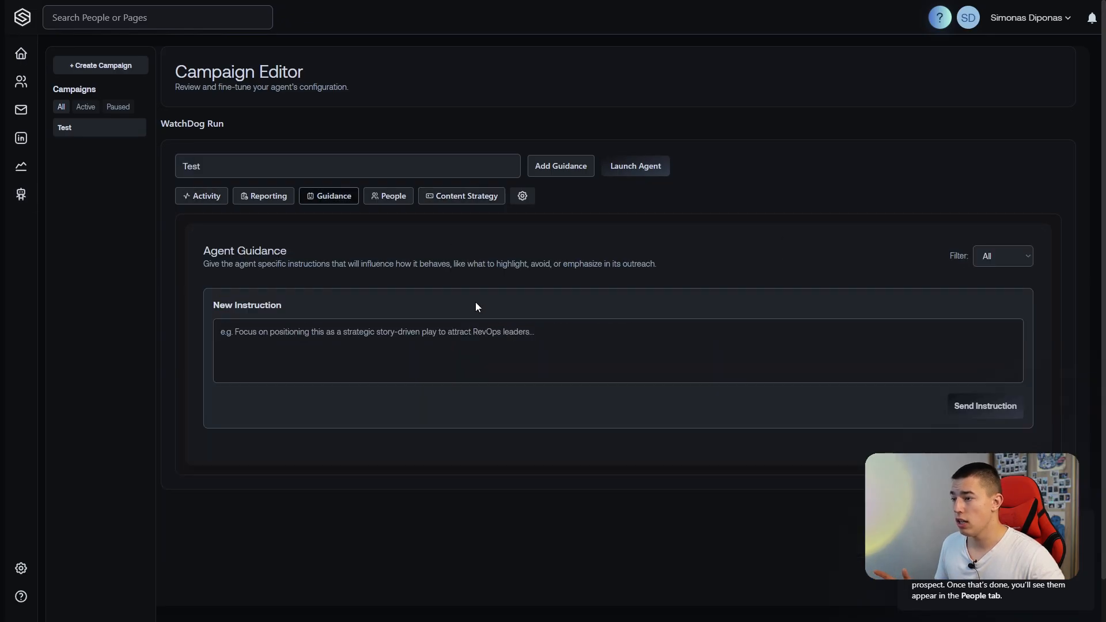
{"action": "left_click", "coordinate": [270, 199]}
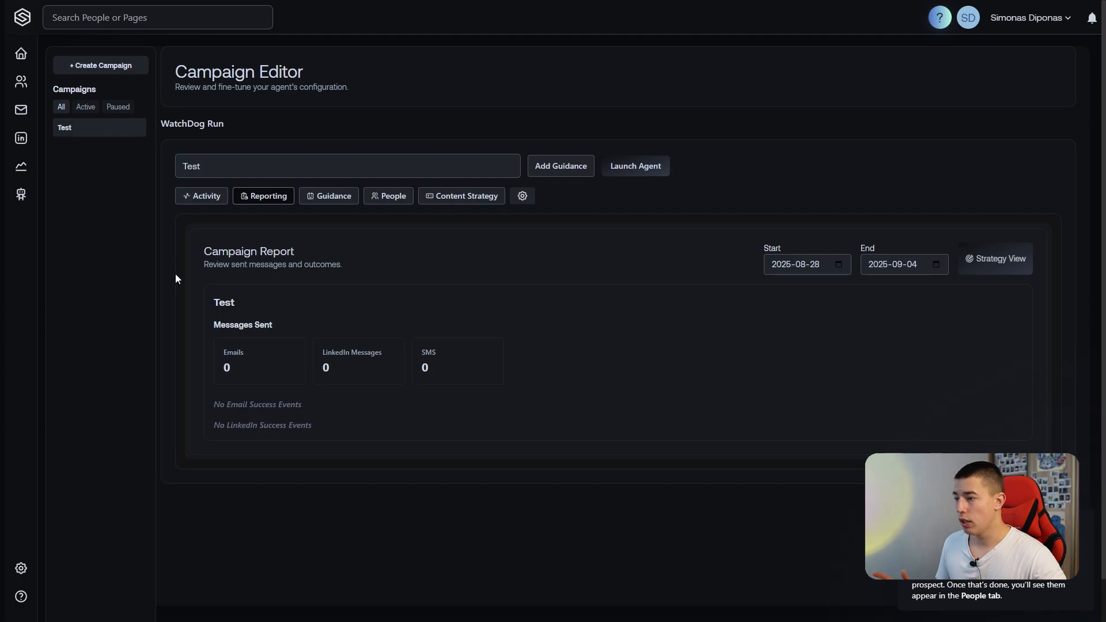